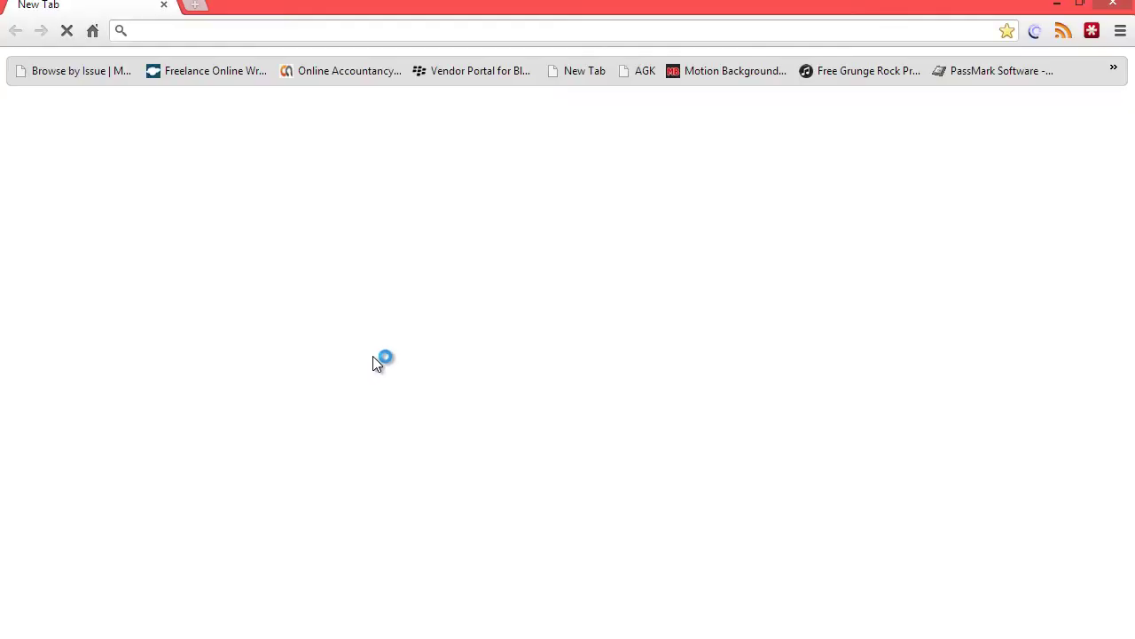
{"action": "type", "text": "www."}
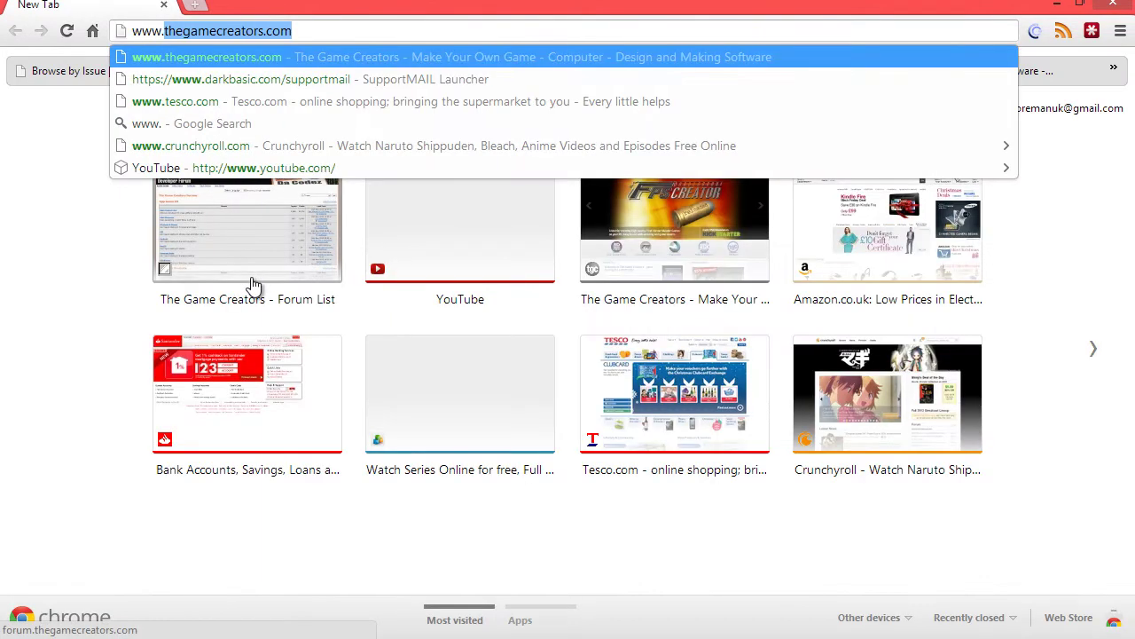
{"action": "type", "text": "raspberrypi.org"}
{"action": "key", "text": "Return"}
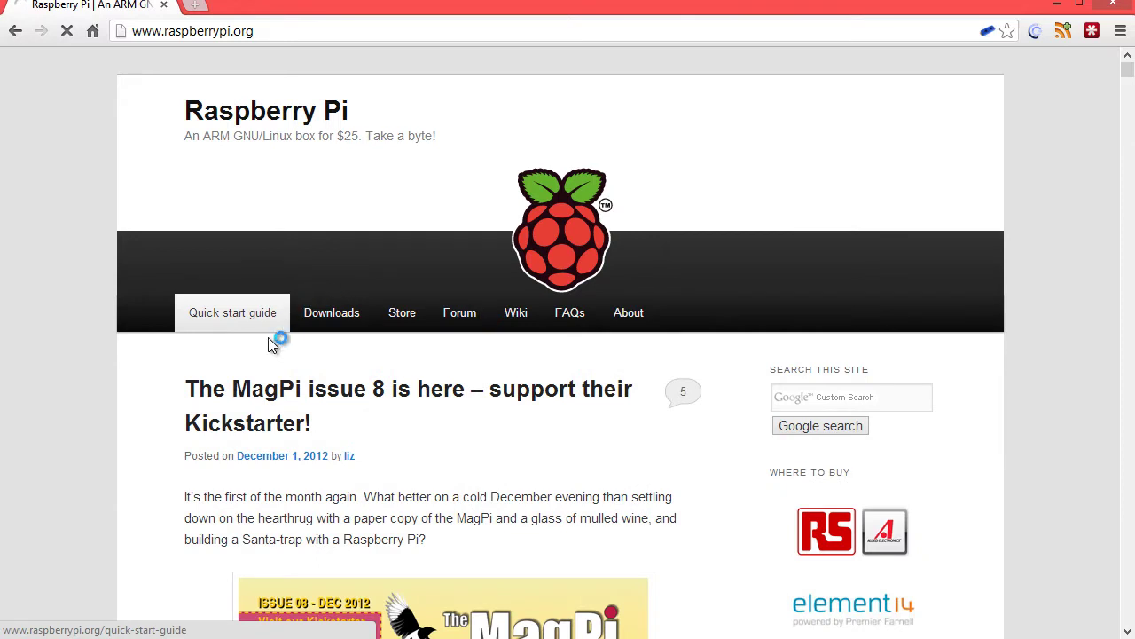
{"action": "left_click", "coordinate": [270, 326]}
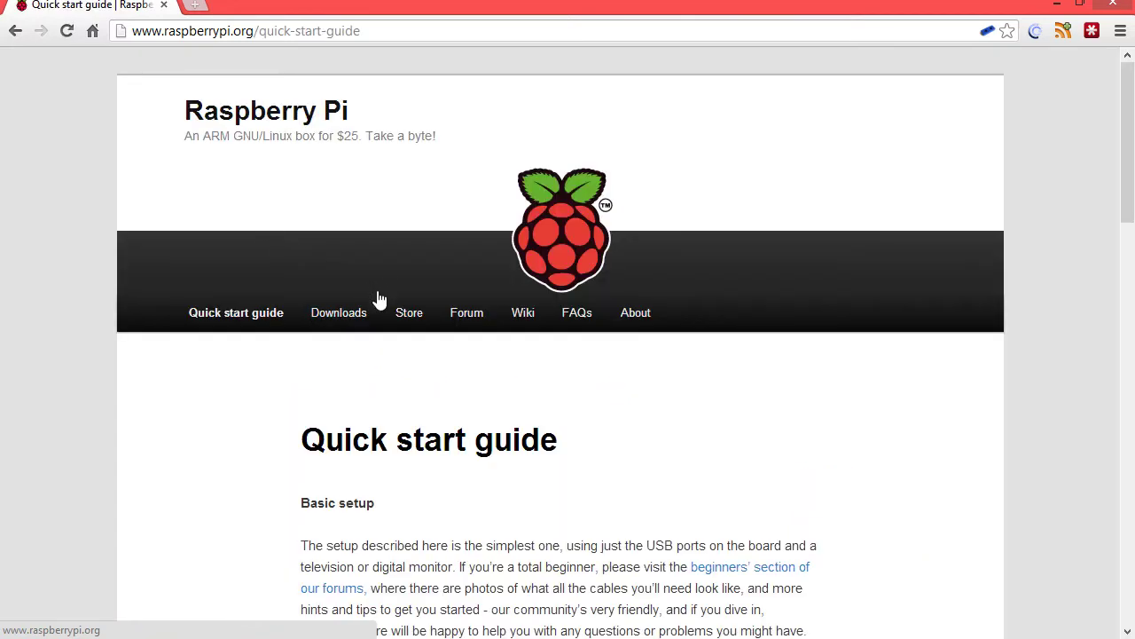
- Follow the guide's link to the Raspberry Pi downloads page and find the instructions for using an image file
{"action": "scroll", "coordinate": [376, 306], "scroll_direction": "down", "scroll_amount": 8}
{"action": "scroll", "coordinate": [376, 306], "scroll_direction": "down", "scroll_amount": 2}
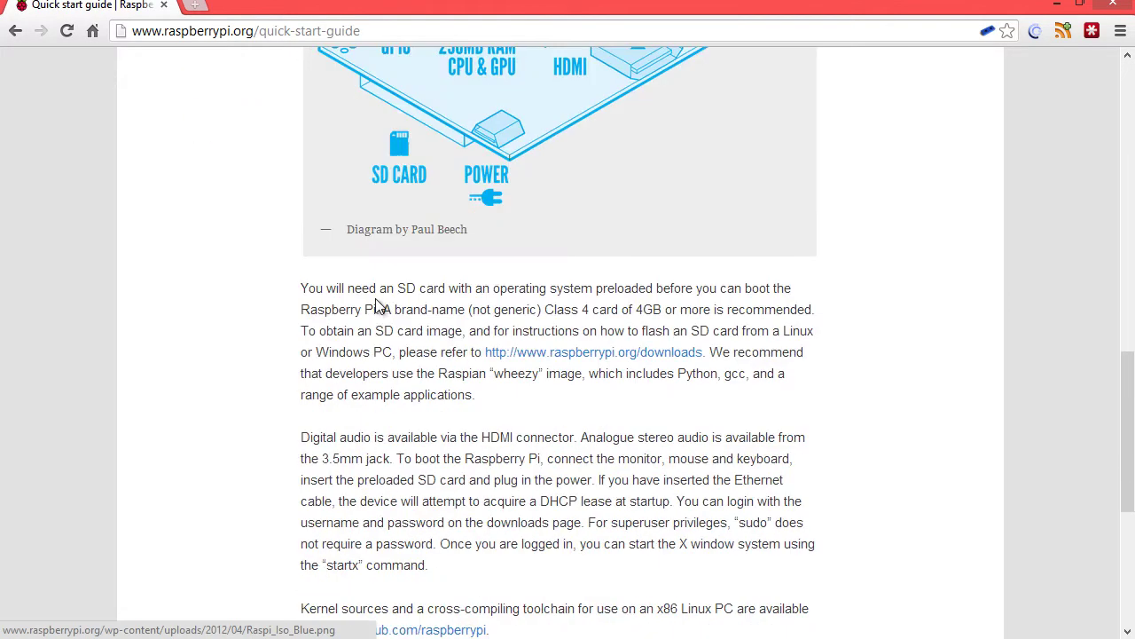
{"action": "left_click", "coordinate": [572, 360]}
{"action": "scroll", "coordinate": [365, 355], "scroll_direction": "down", "scroll_amount": 5}
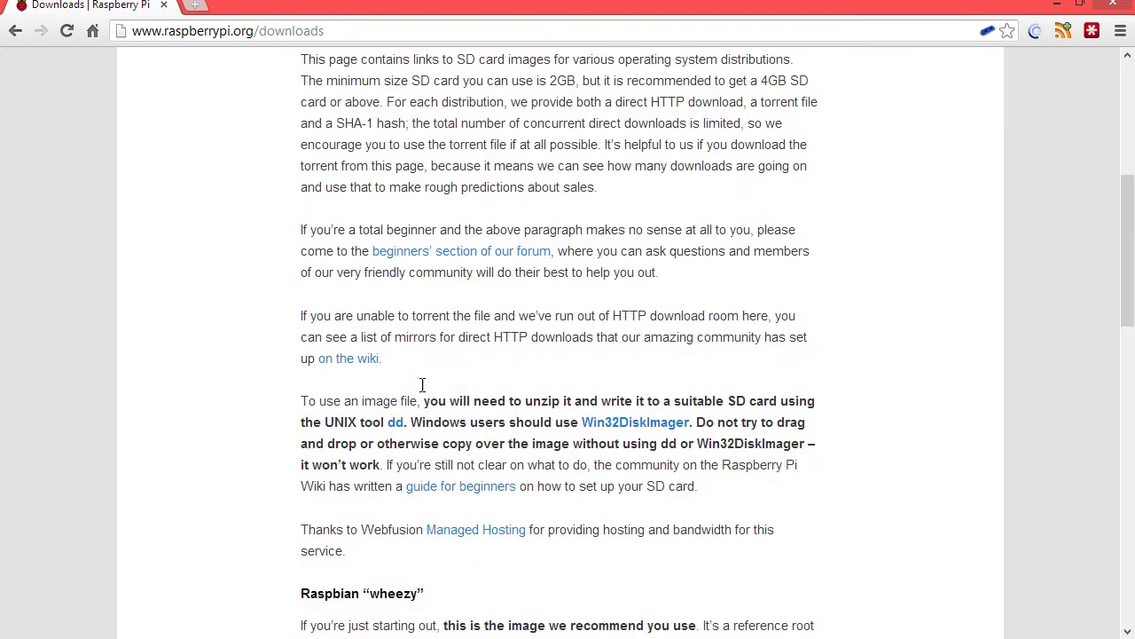
- Follow the Win32DiskImager link, start downloading the version 0.6 win32diskimager-binary.zip, cancel the download and close that page
{"action": "left_click", "coordinate": [613, 429]}
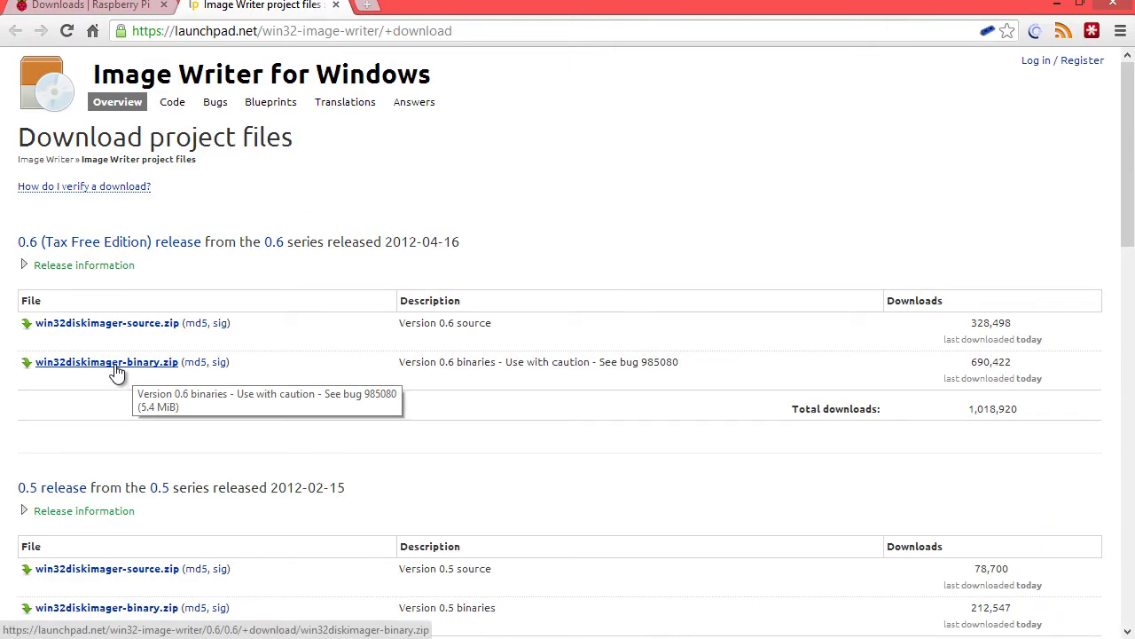
{"action": "left_click", "coordinate": [115, 371]}
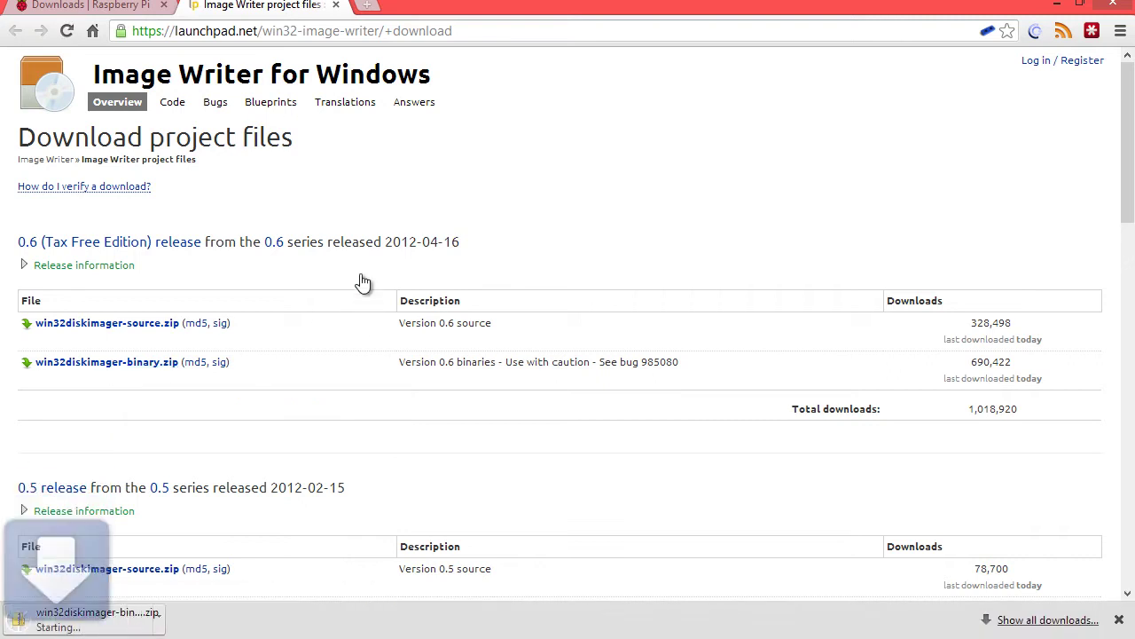
{"action": "left_click", "coordinate": [179, 615]}
{"action": "left_click", "coordinate": [245, 589]}
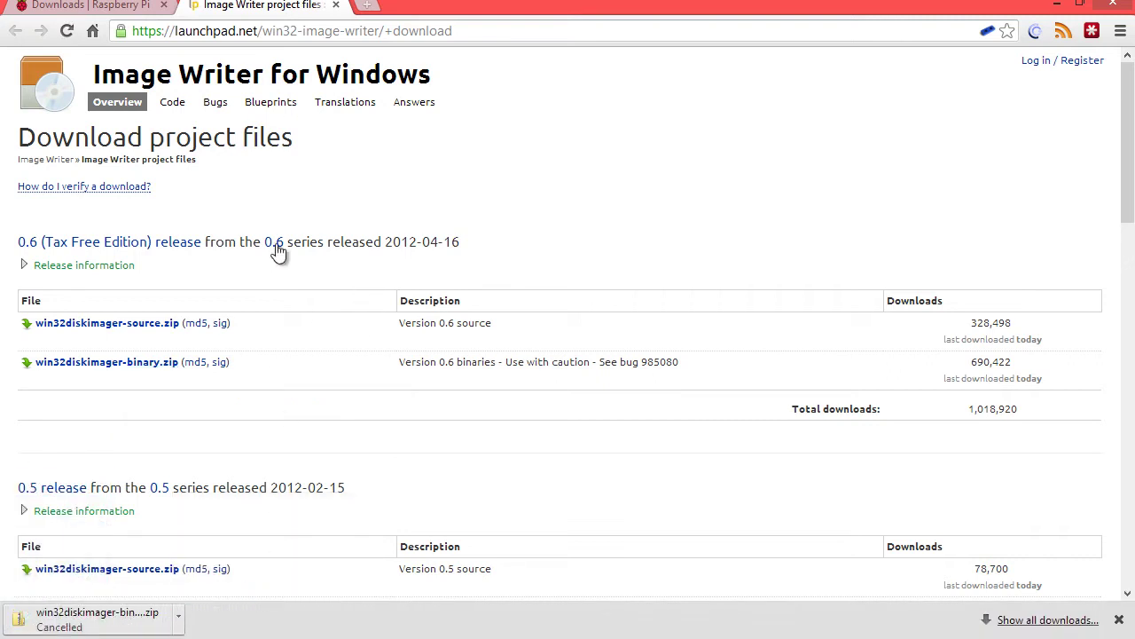
{"action": "left_click", "coordinate": [336, 5]}
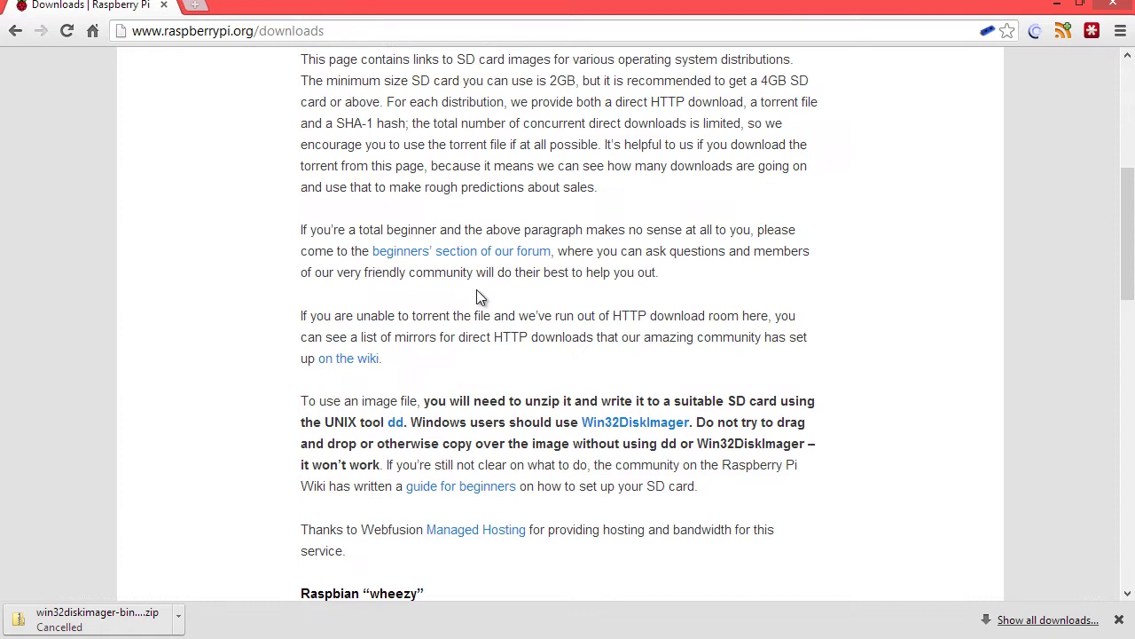
- Look through the operating system images, start the direct download of 2012-10-28-wheezy-raspbian.zip and cancel it
{"action": "scroll", "coordinate": [487, 324], "scroll_direction": "down", "scroll_amount": 4}
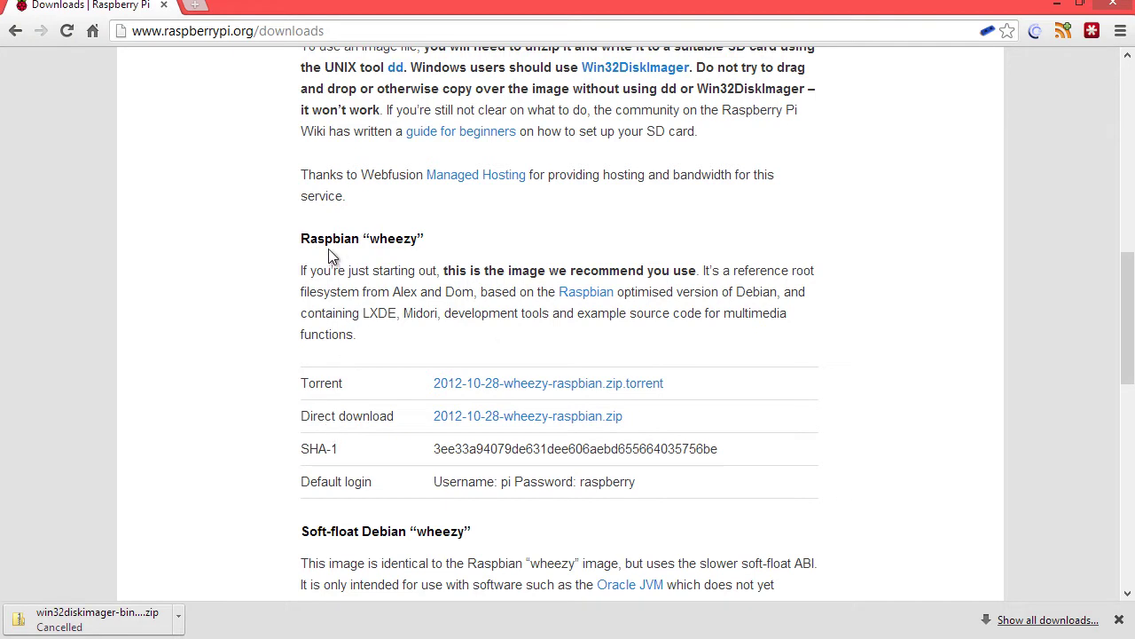
{"action": "scroll", "coordinate": [413, 253], "scroll_direction": "down", "scroll_amount": 7}
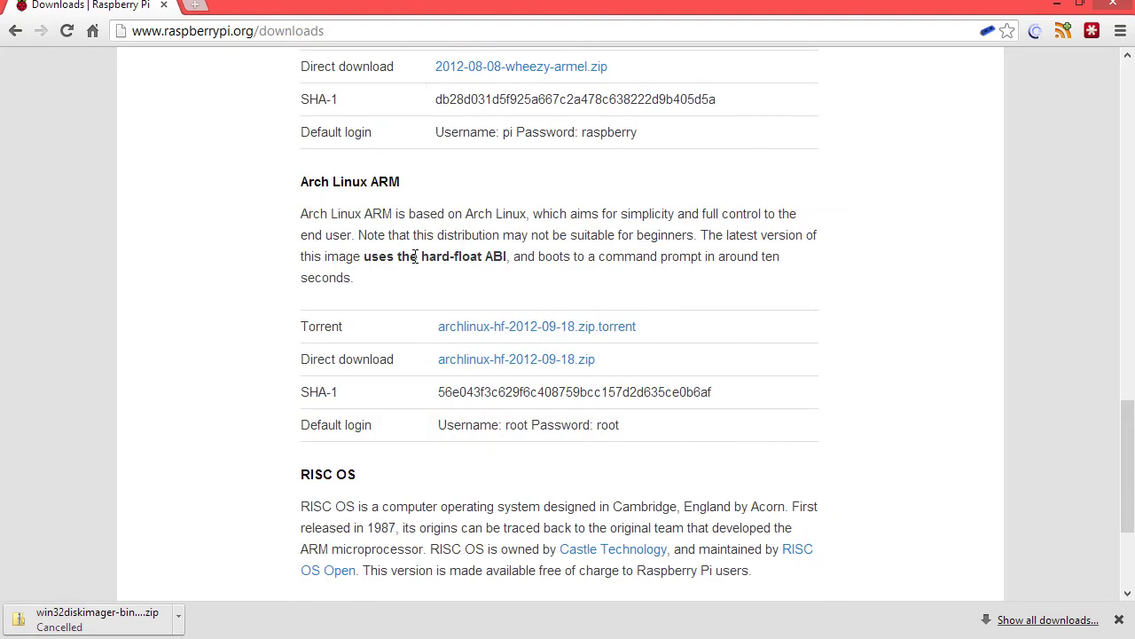
{"action": "scroll", "coordinate": [413, 256], "scroll_direction": "up", "scroll_amount": 6}
{"action": "scroll", "coordinate": [413, 256], "scroll_direction": "up", "scroll_amount": 1}
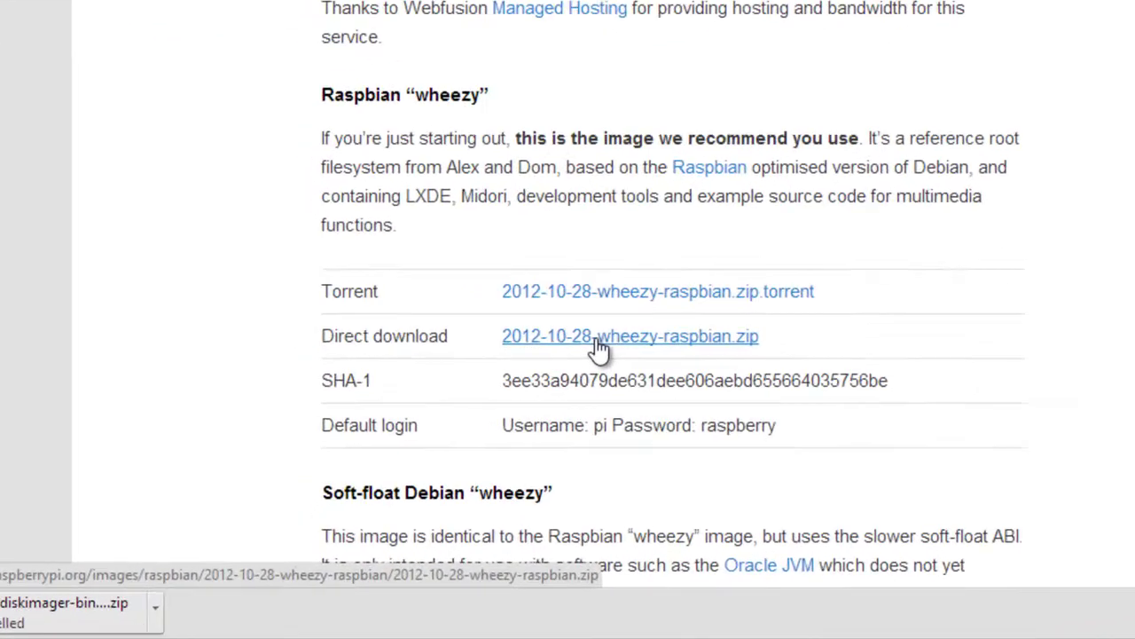
{"action": "left_click", "coordinate": [503, 425]}
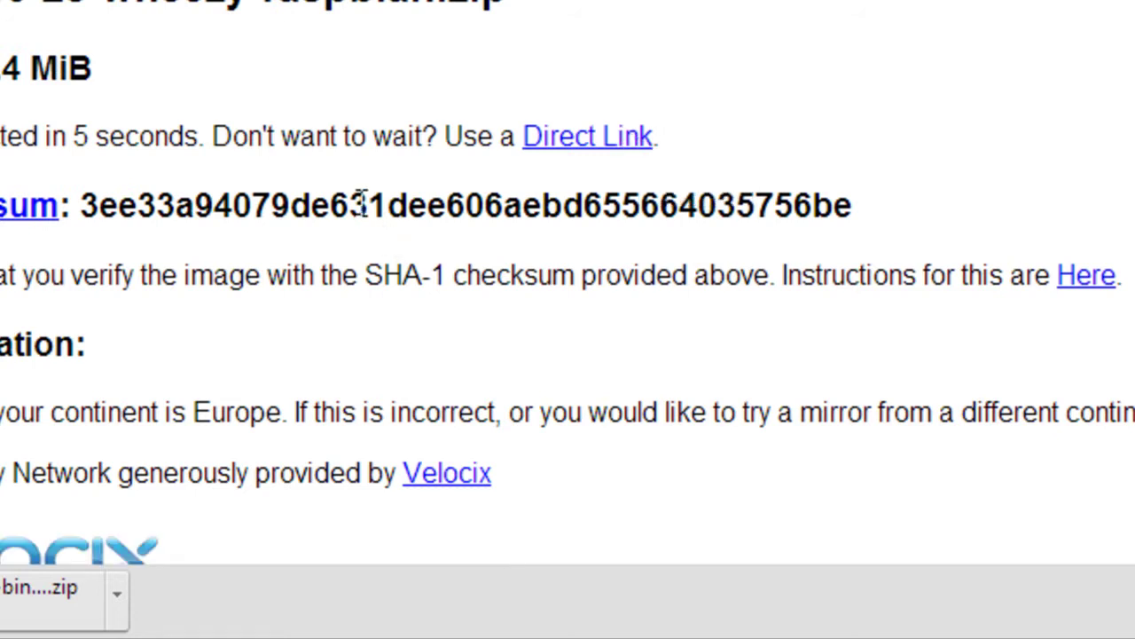
{"action": "left_click", "coordinate": [123, 594]}
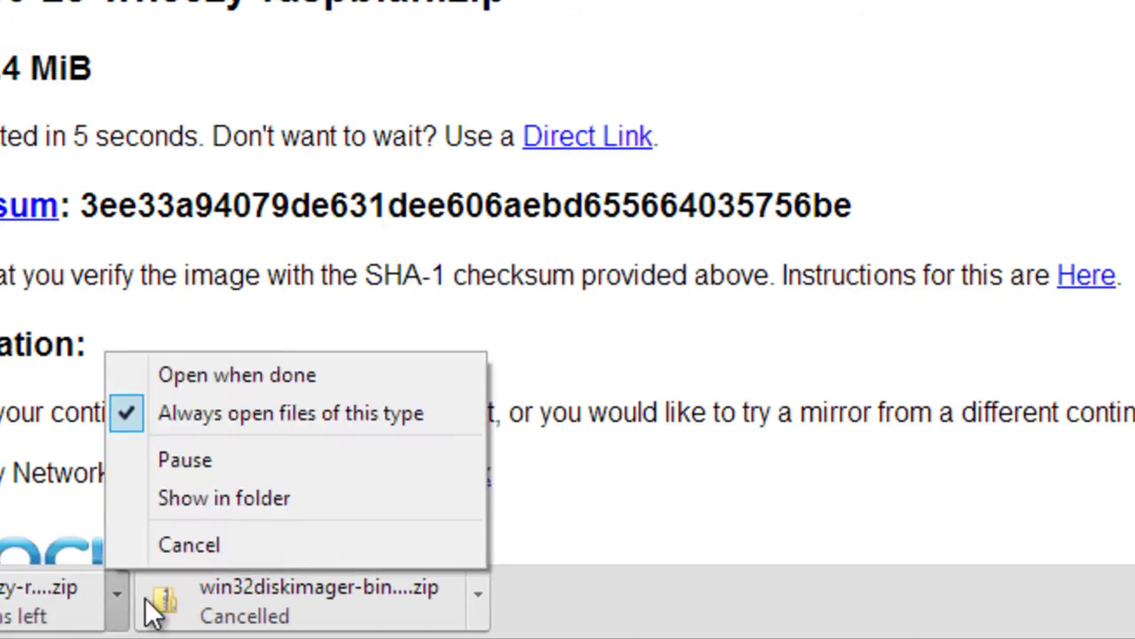
{"action": "left_click", "coordinate": [226, 545]}
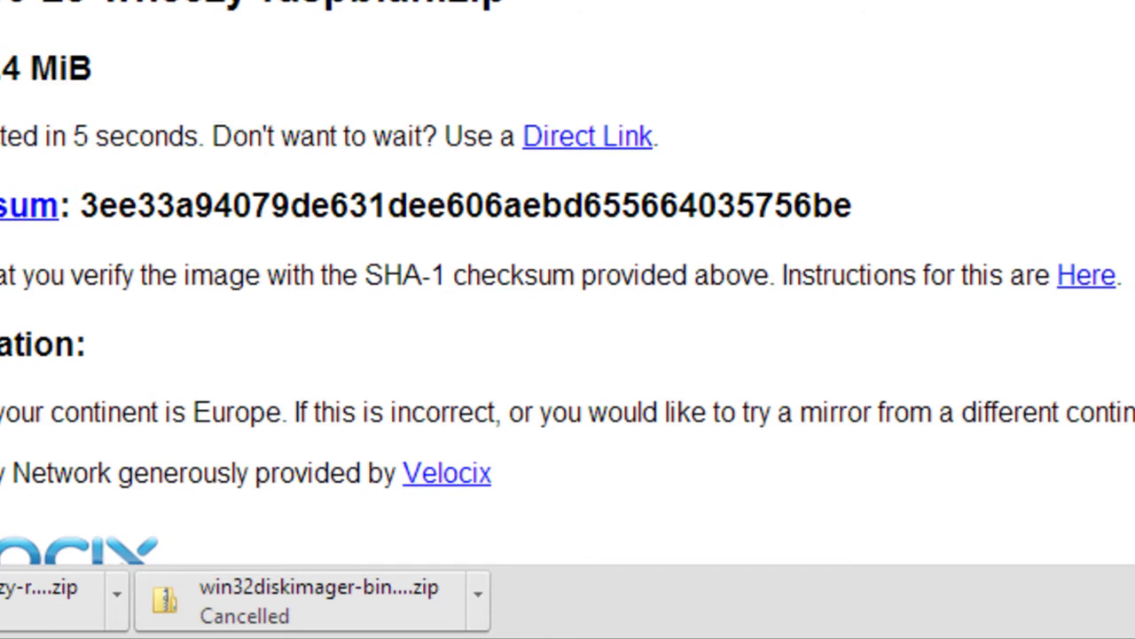
- In File Explorer's Downloads folder, bring up the Extract All dialog for win32diskimager-binary.zip and cancel it
{"action": "key", "text": "super+e"}
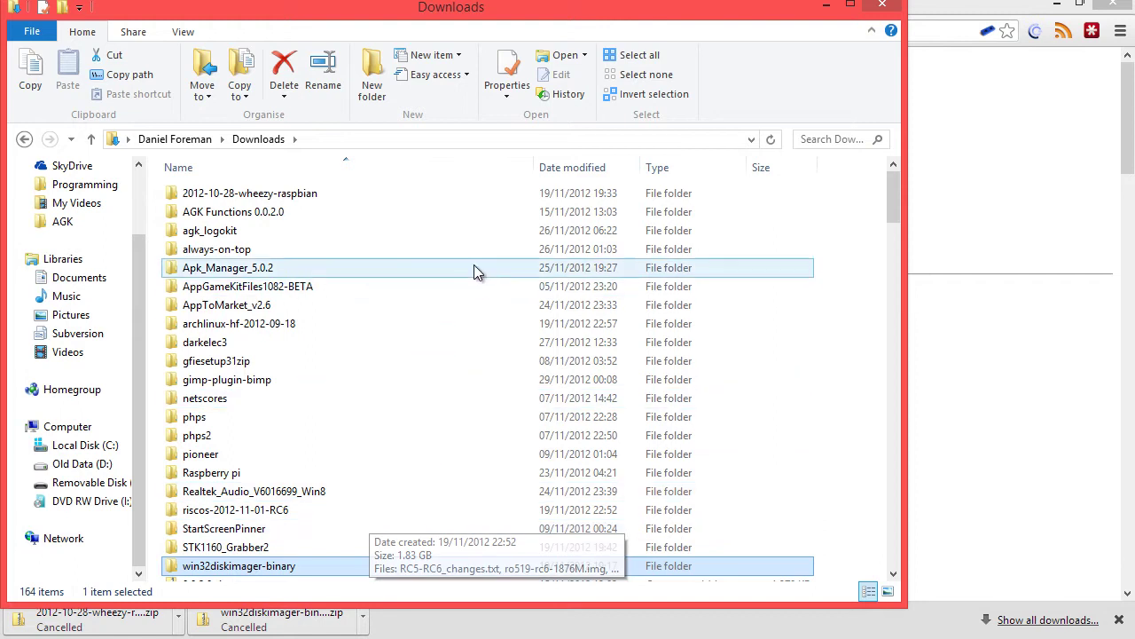
{"action": "key", "text": "w"}
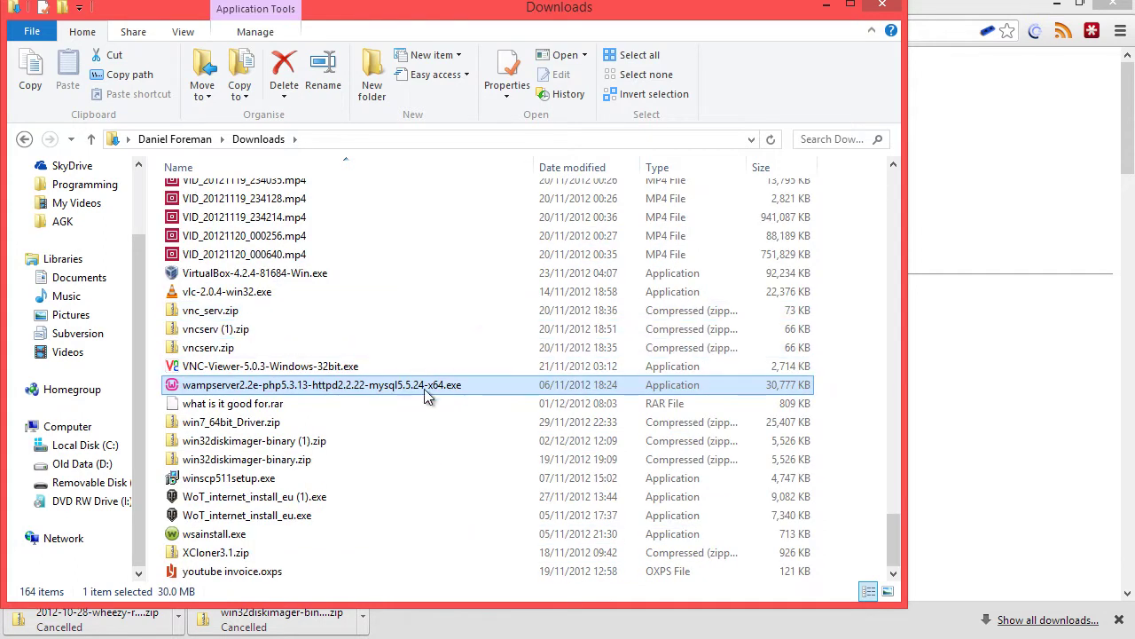
{"action": "left_click", "coordinate": [433, 400]}
{"action": "left_click", "coordinate": [310, 460]}
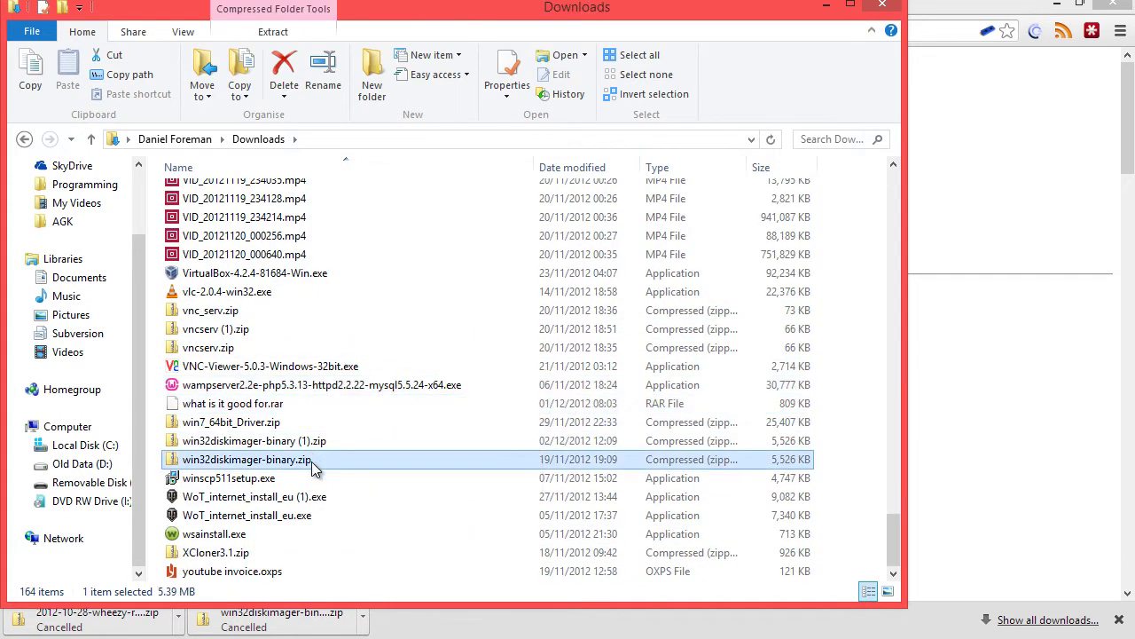
{"action": "right_click", "coordinate": [312, 462]}
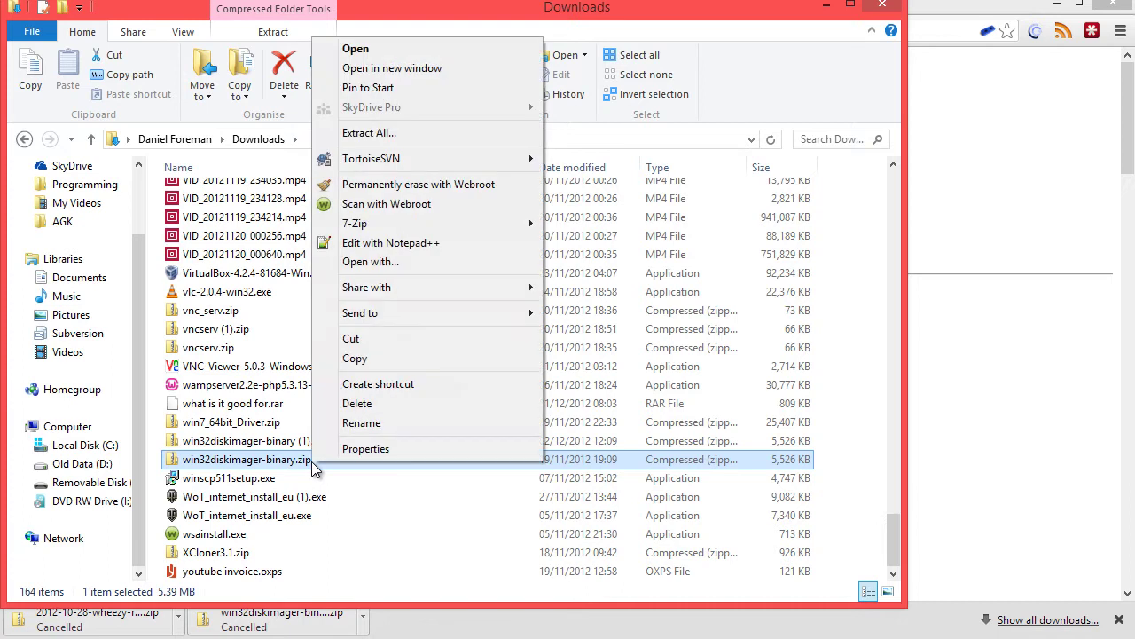
{"action": "left_click", "coordinate": [448, 135]}
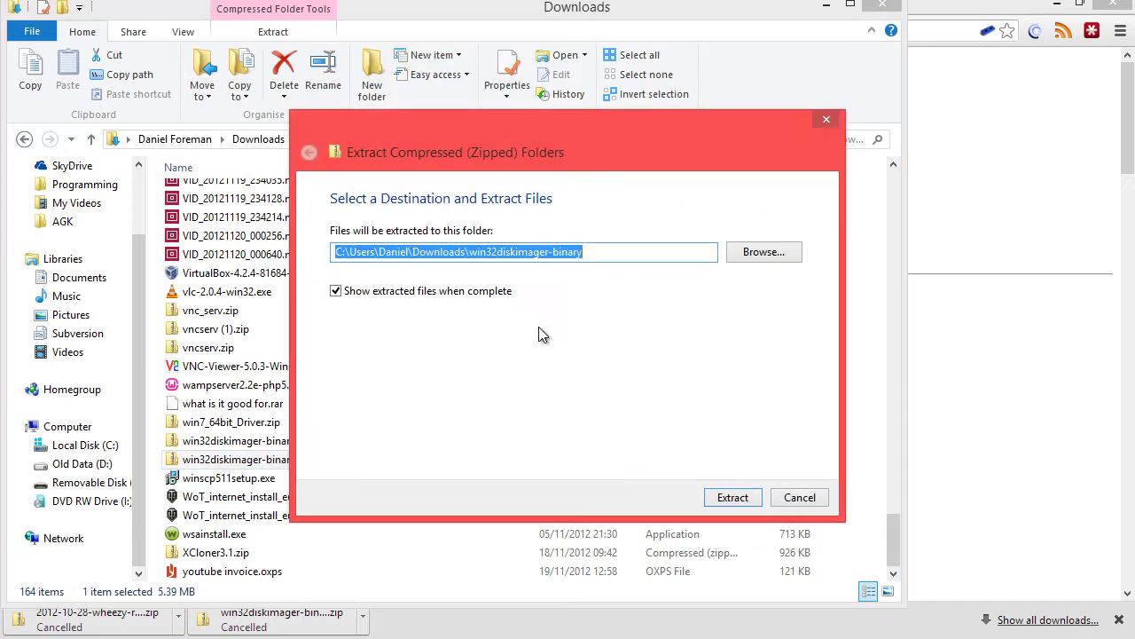
{"action": "left_click", "coordinate": [814, 499]}
- Find 2012-10-28-wheezy-raspbian.zip in the Downloads folder, bring up its Extract All dialog and cancel it
{"action": "scroll", "coordinate": [356, 400], "scroll_direction": "up", "scroll_amount": 20}
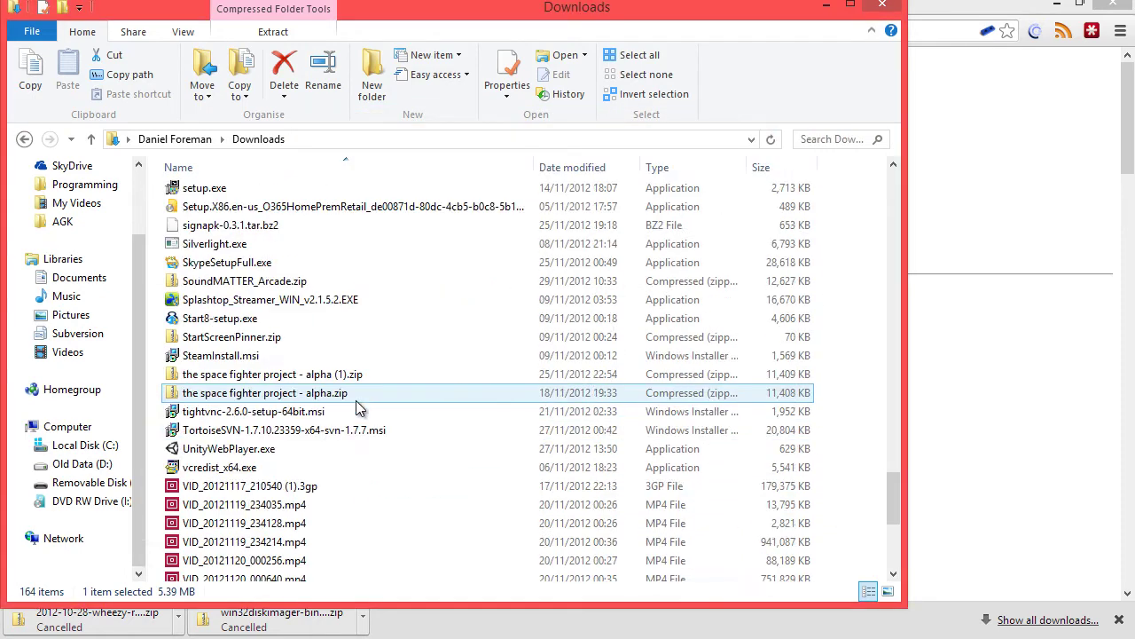
{"action": "scroll", "coordinate": [356, 403], "scroll_direction": "up", "scroll_amount": 20}
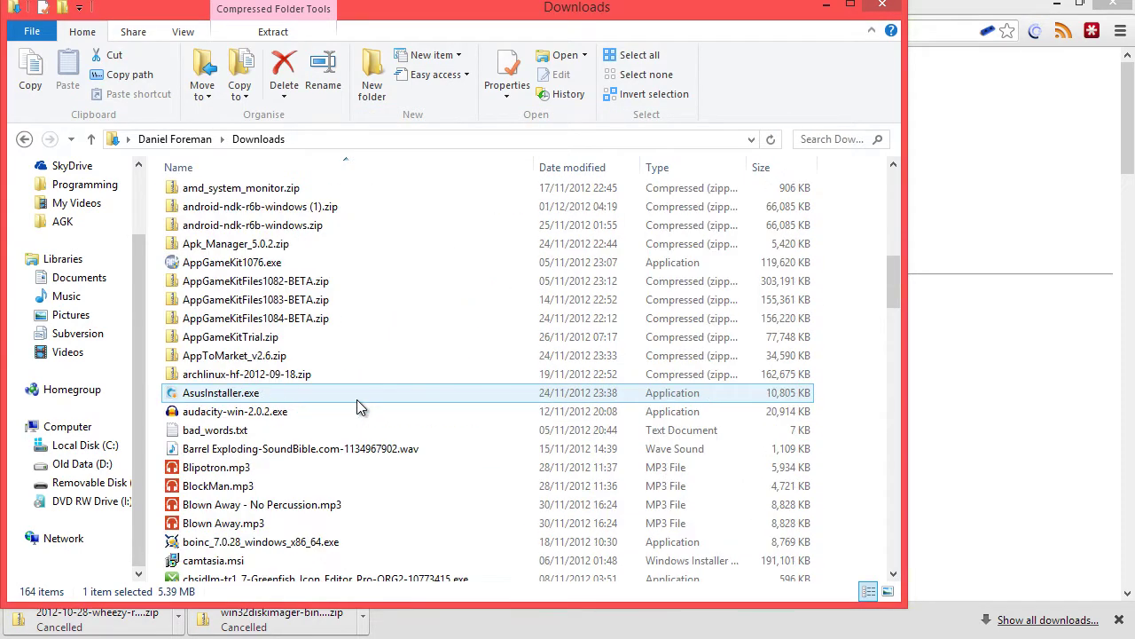
{"action": "left_click", "coordinate": [273, 195]}
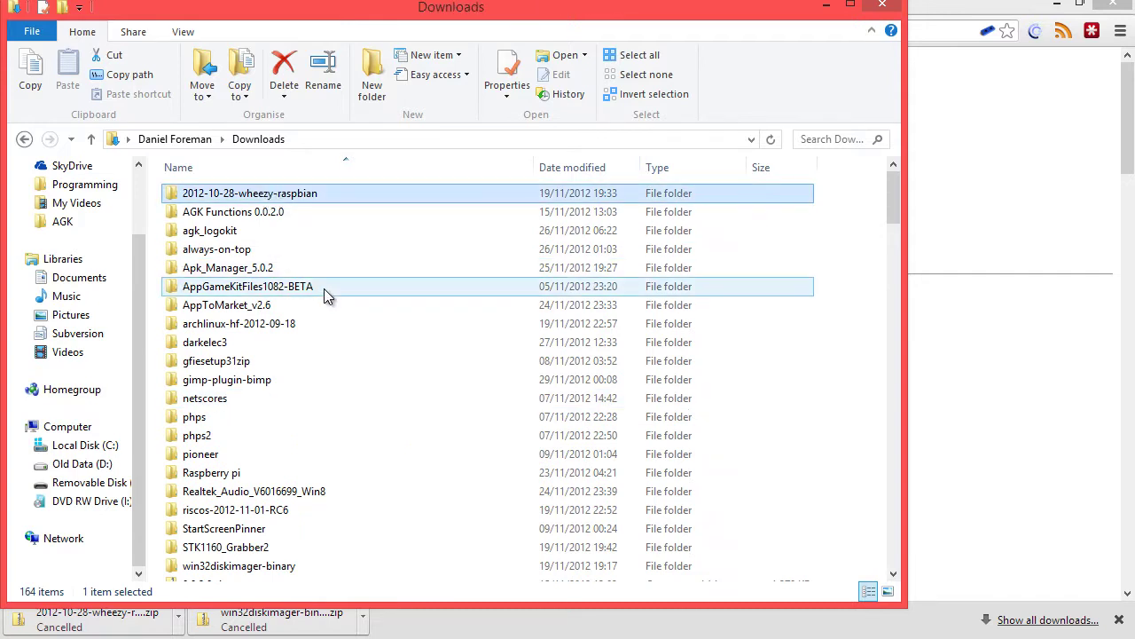
{"action": "key", "text": "2"}
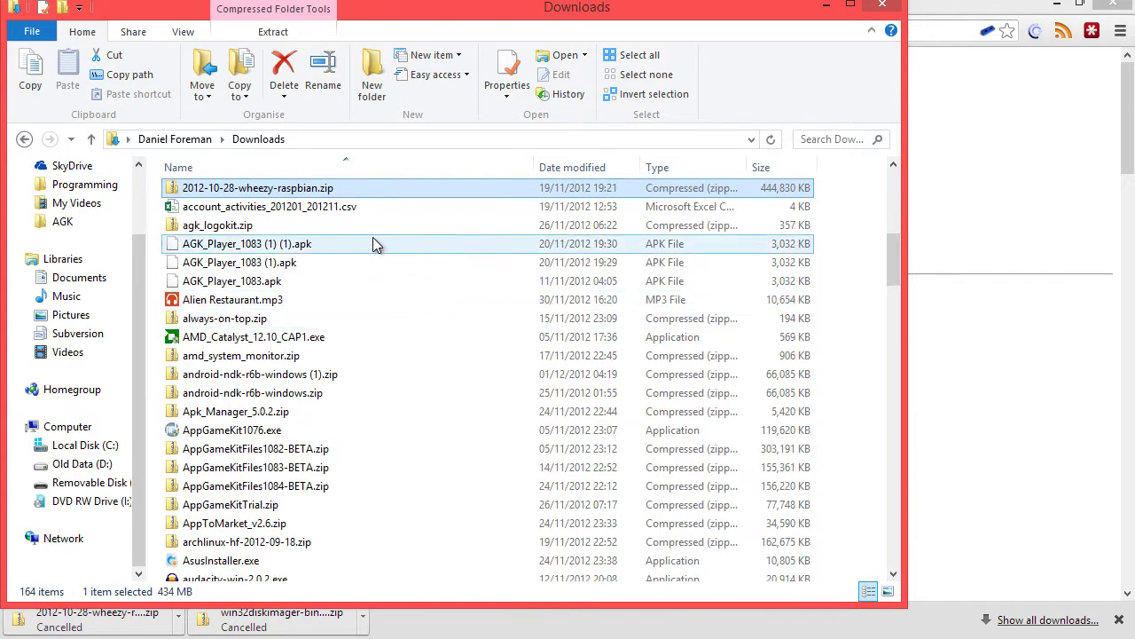
{"action": "right_click", "coordinate": [326, 195]}
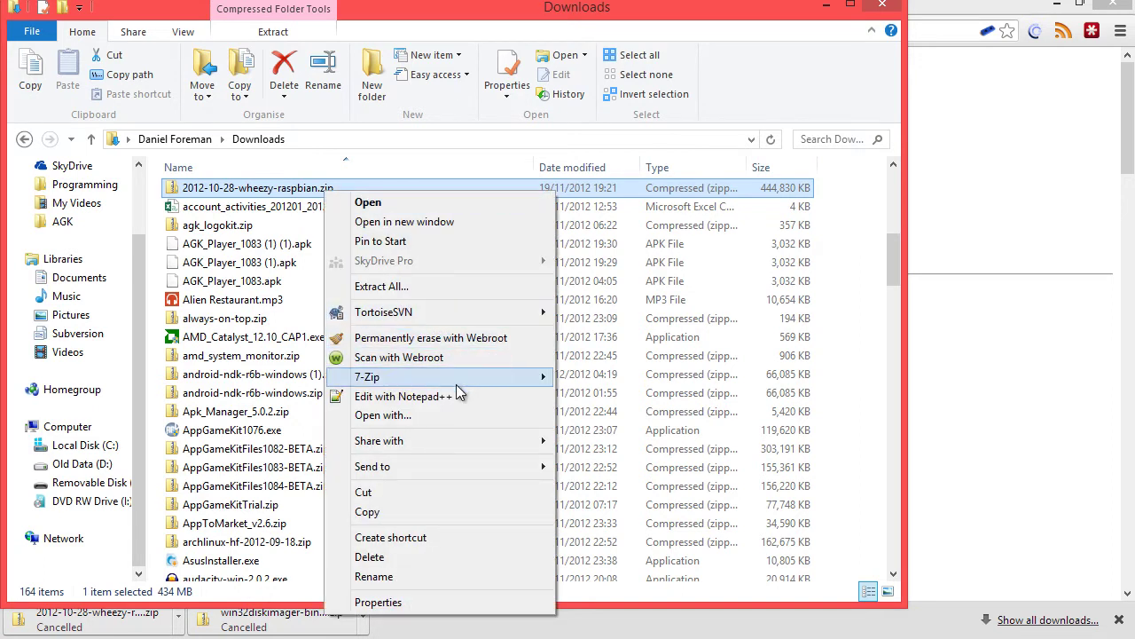
{"action": "left_click", "coordinate": [497, 285]}
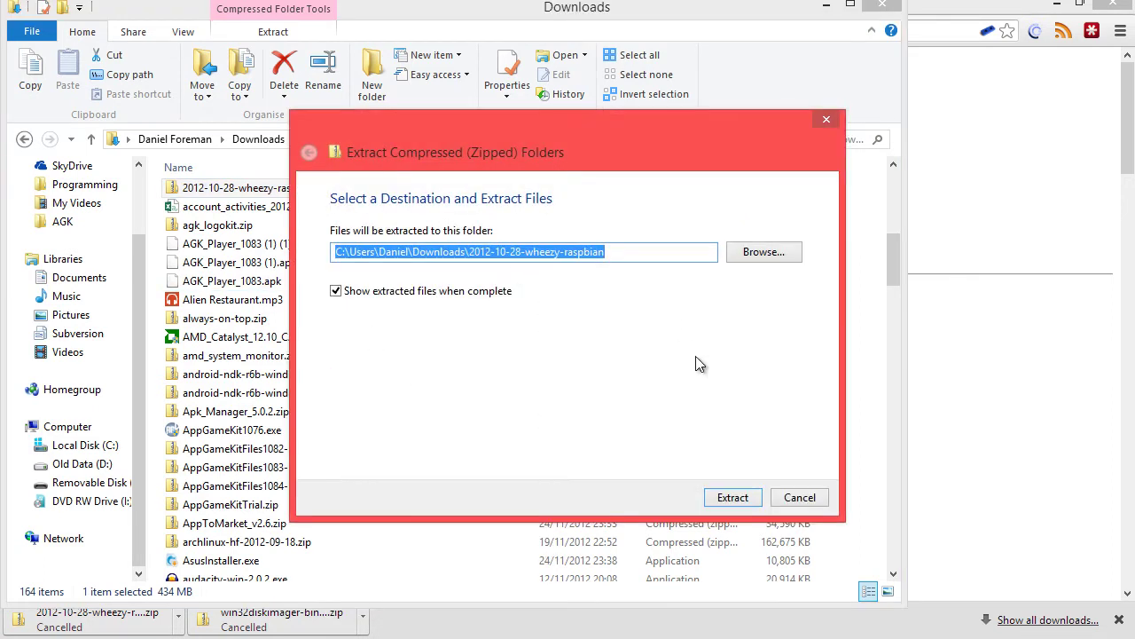
{"action": "left_click", "coordinate": [791, 496]}
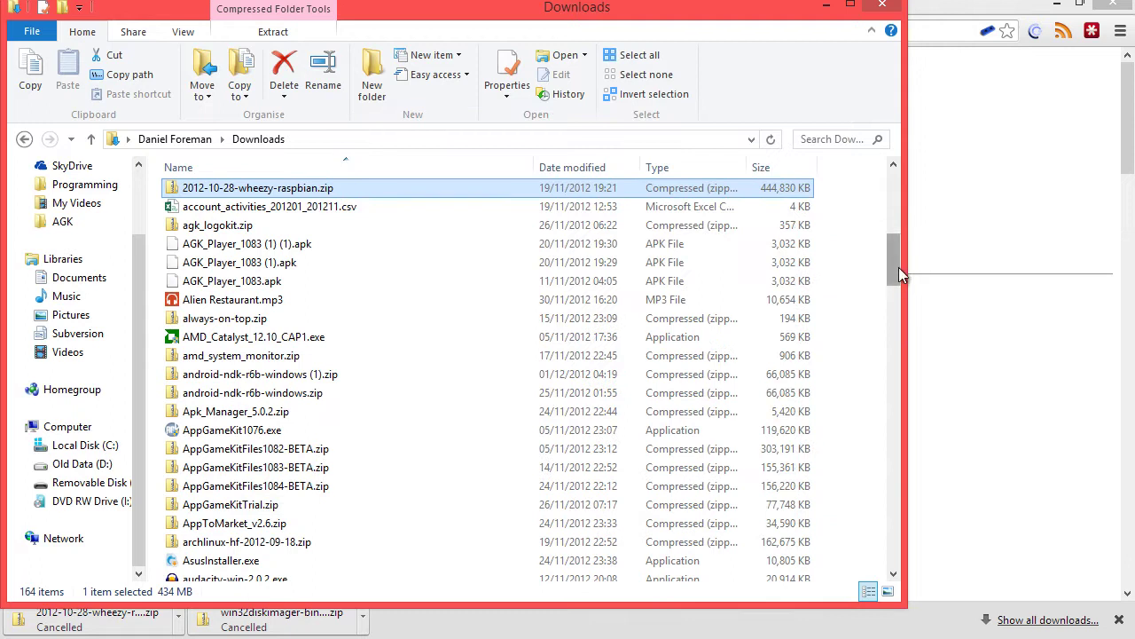
- Open the extracted win32diskimager-binary folder in Downloads and launch Win32DiskImager.exe
{"action": "left_click_drag", "start_coordinate": [899, 267], "coordinate": [893, 173]}
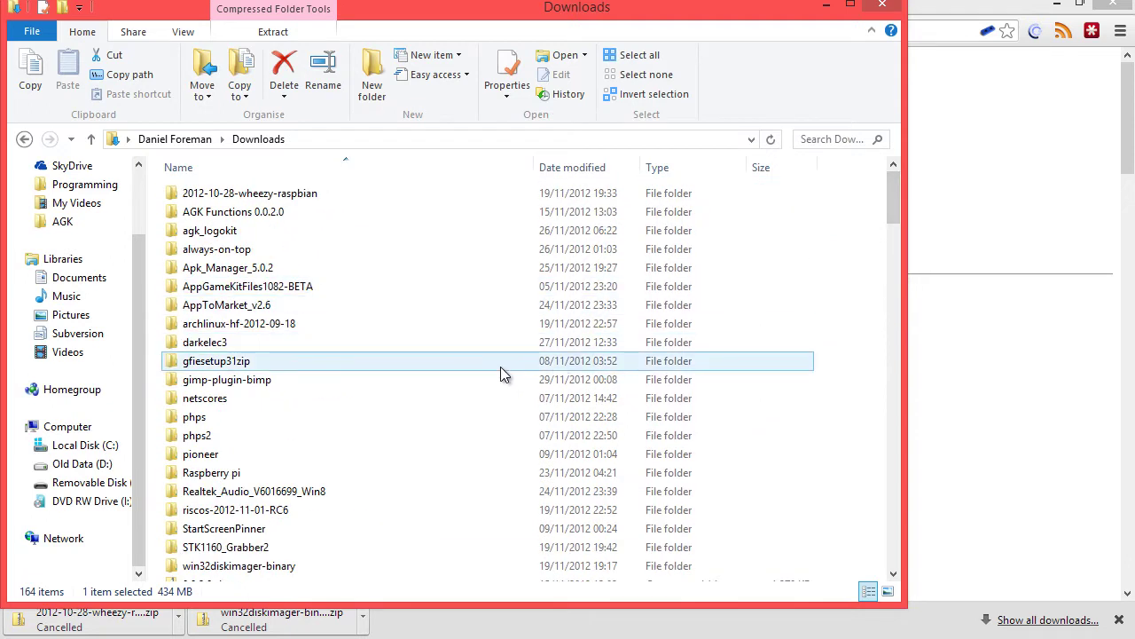
{"action": "mouse_move", "coordinate": [500, 367]}
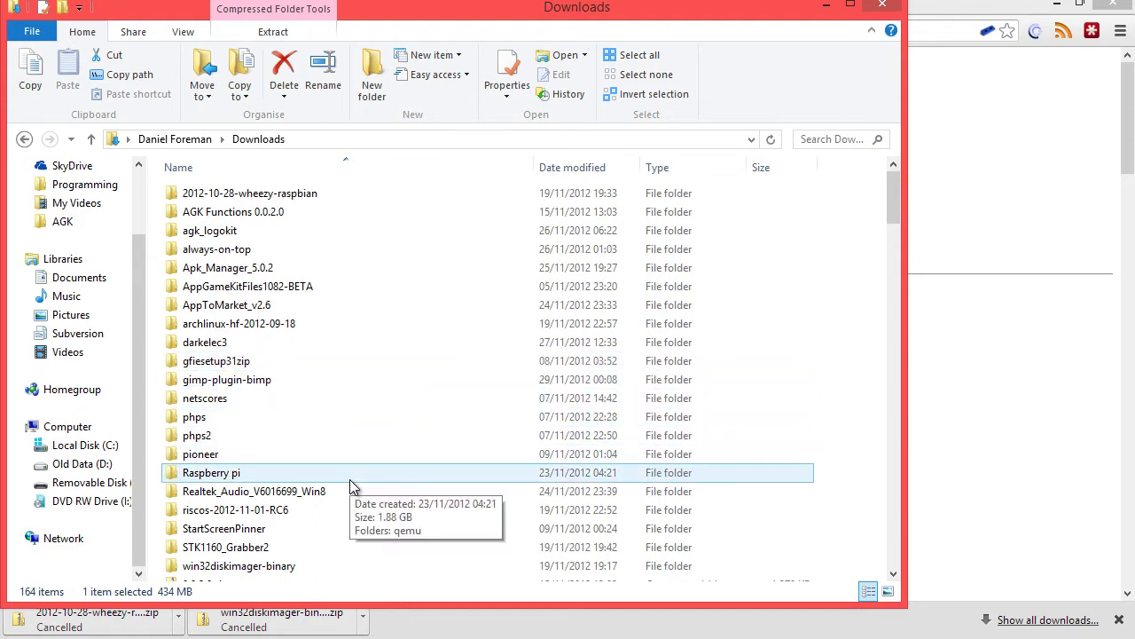
{"action": "mouse_move", "coordinate": [328, 565]}
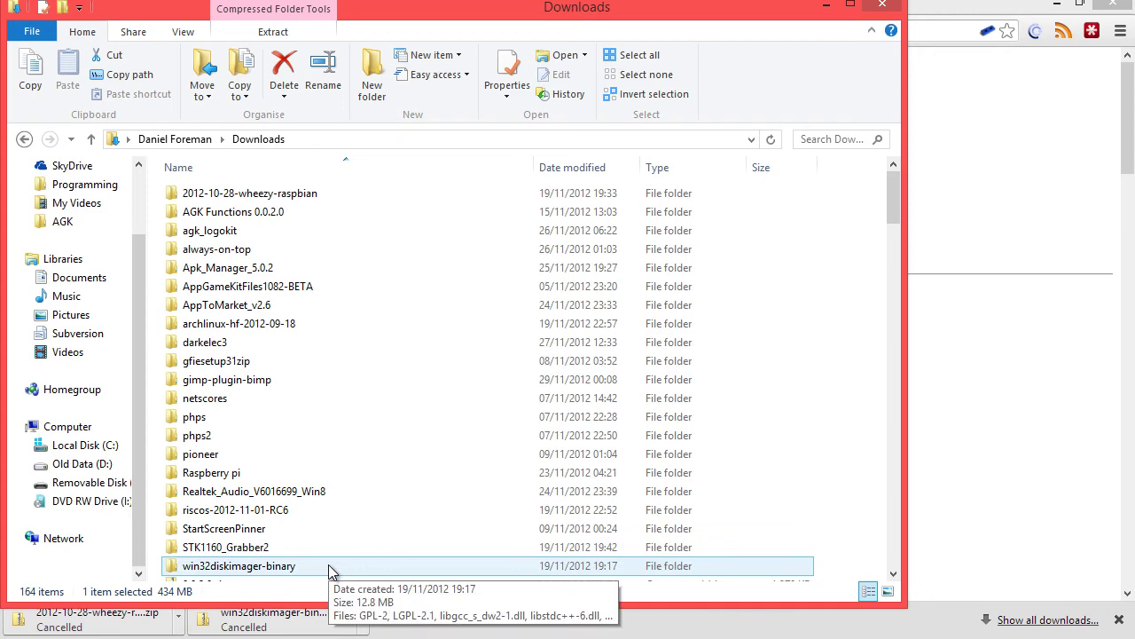
{"action": "double_click", "coordinate": [348, 595]}
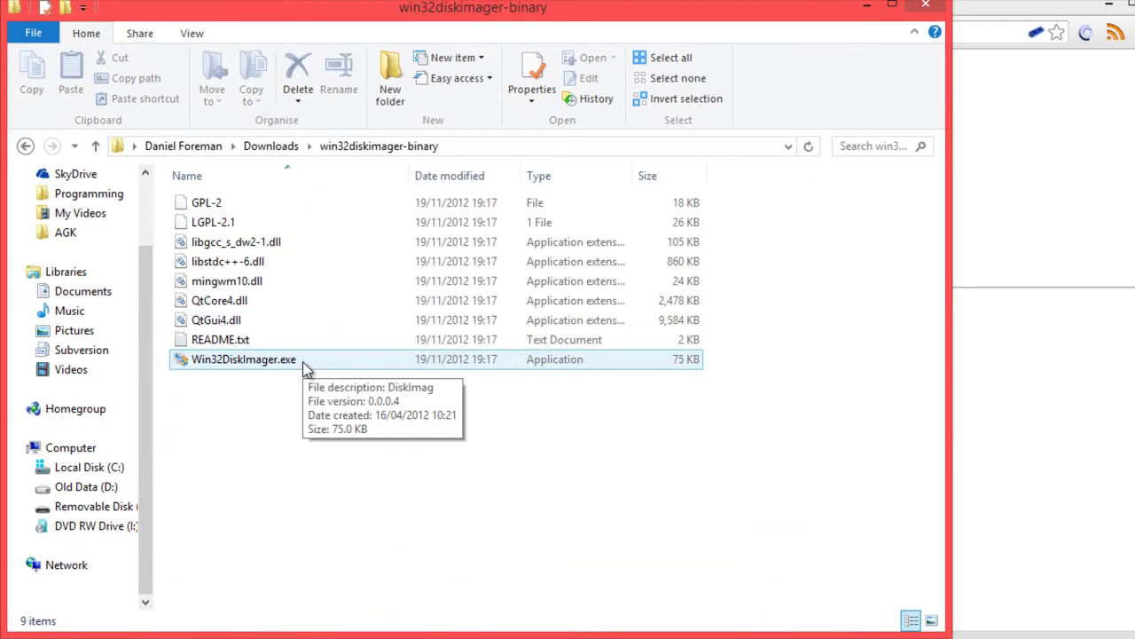
{"action": "double_click", "coordinate": [302, 363]}
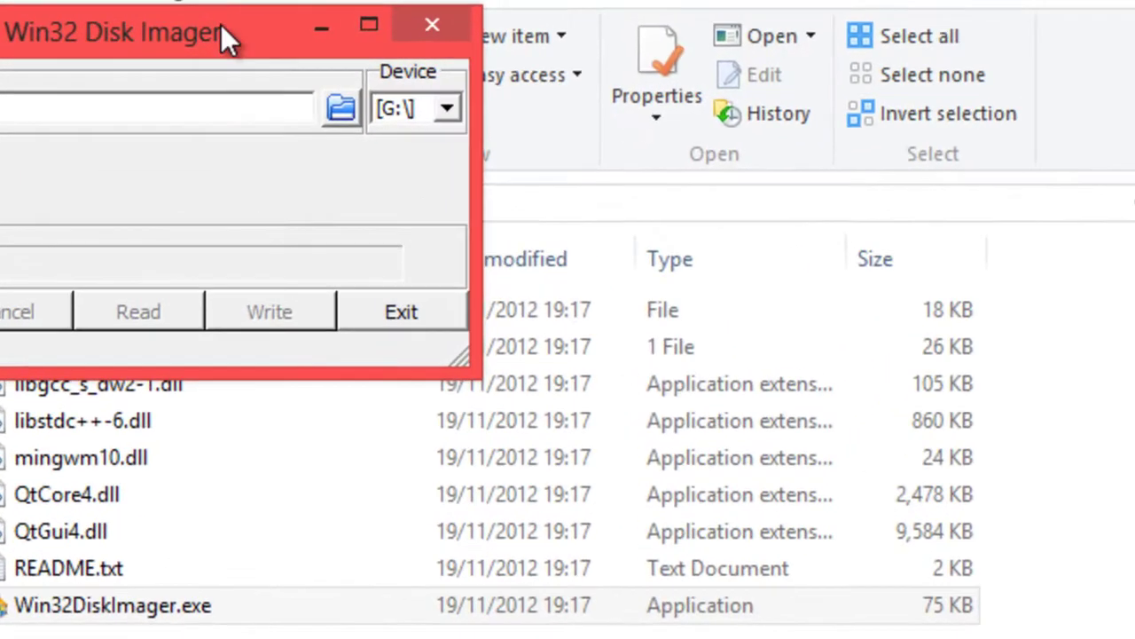
- Load 2012-10-28-wheezy-raspbian.img from the 2012-10-28-wheezy-raspbian folder in Downloads as the image file
{"action": "left_click_drag", "start_coordinate": [282, 52], "coordinate": [536, 131]}
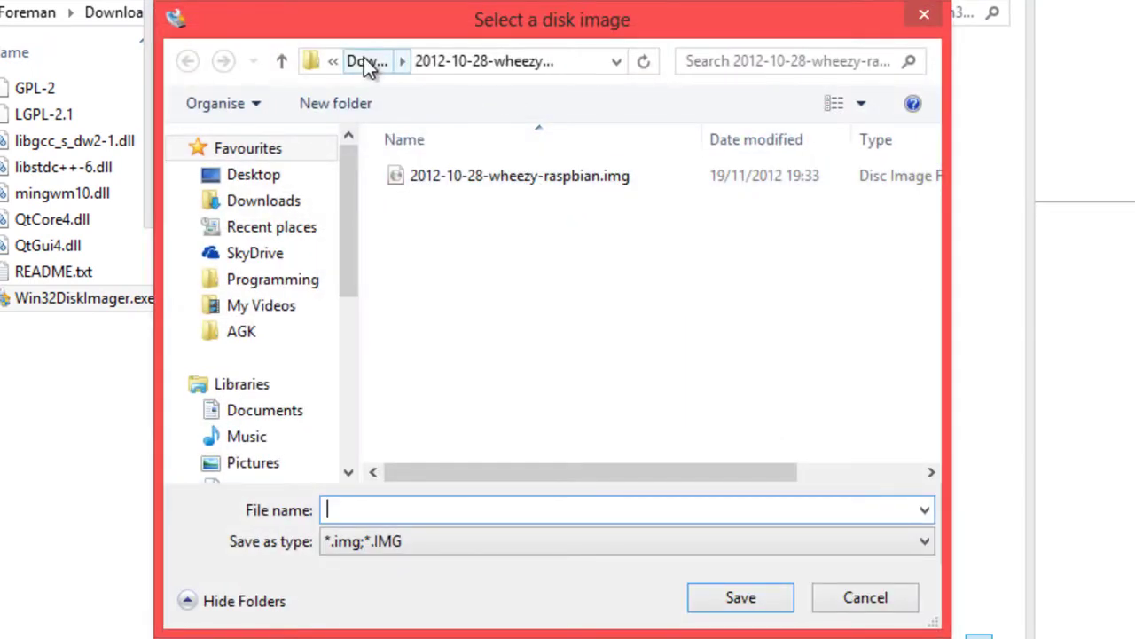
{"action": "left_click", "coordinate": [365, 62]}
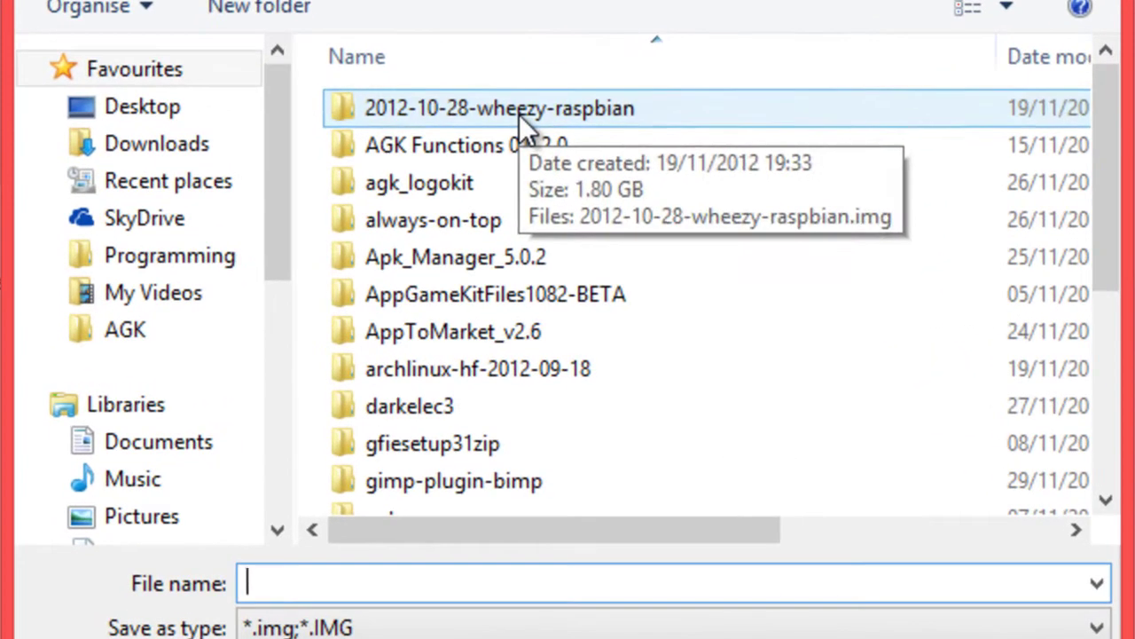
{"action": "double_click", "coordinate": [521, 177]}
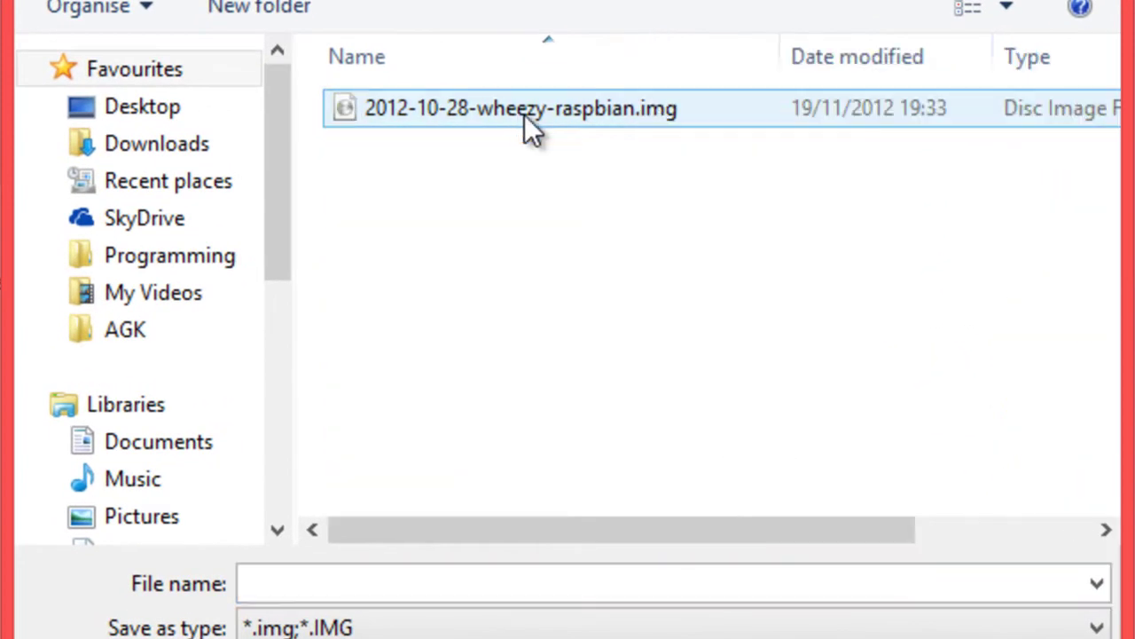
{"action": "left_click", "coordinate": [524, 115]}
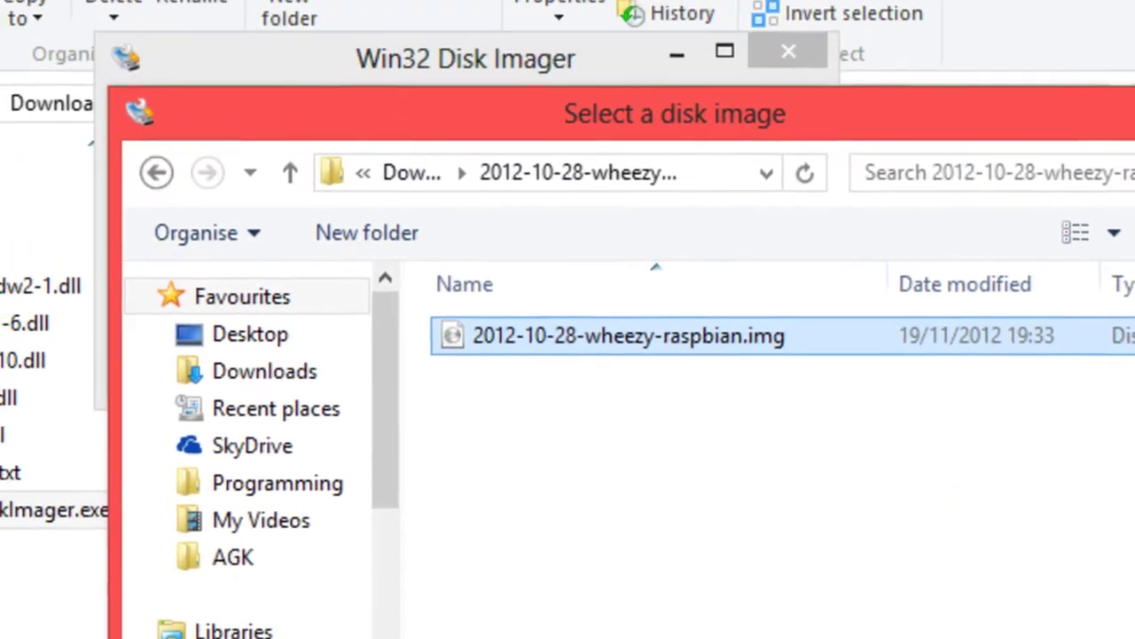
{"action": "key", "text": "Return"}
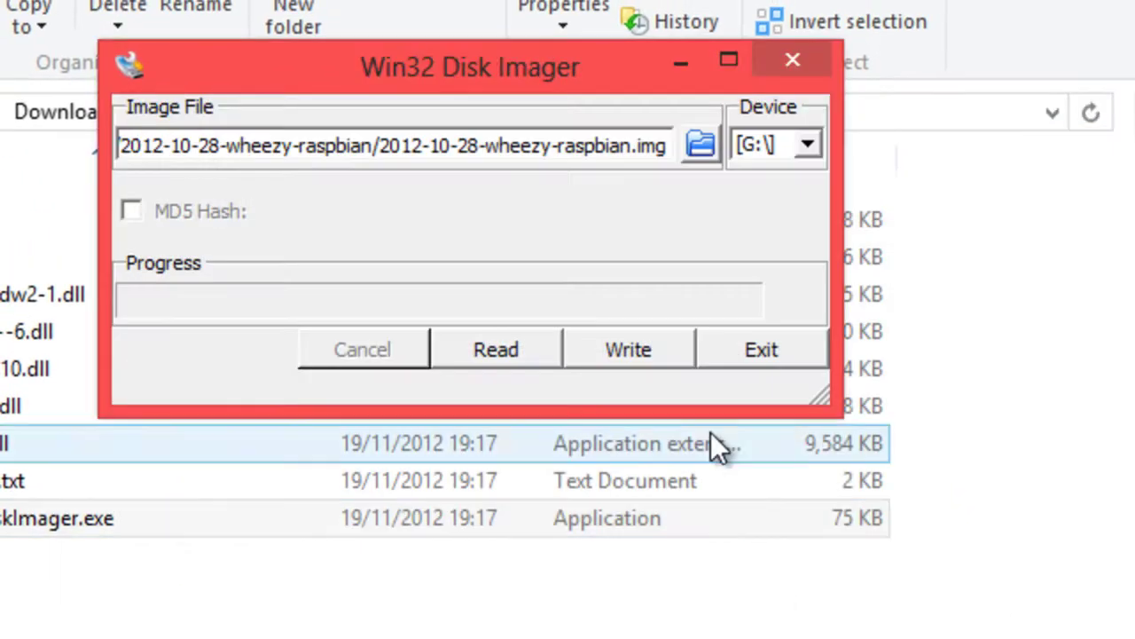
- Write the loaded Raspbian image to device G:, accepting the overwrite, and close Win32 Disk Imager
{"action": "left_click", "coordinate": [653, 345]}
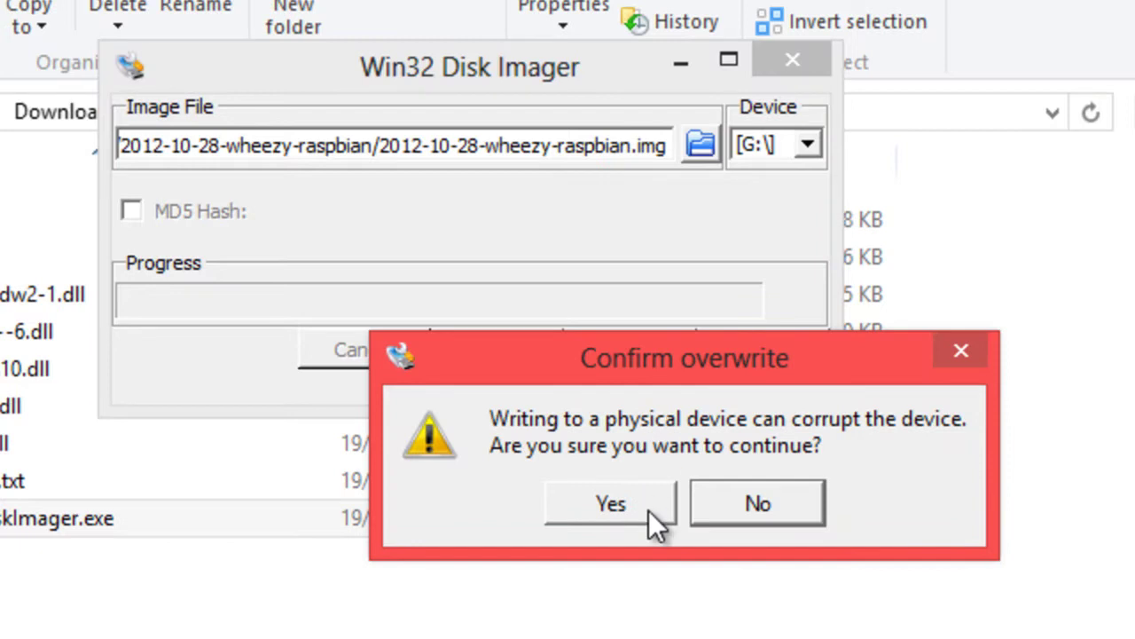
{"action": "left_click", "coordinate": [611, 504]}
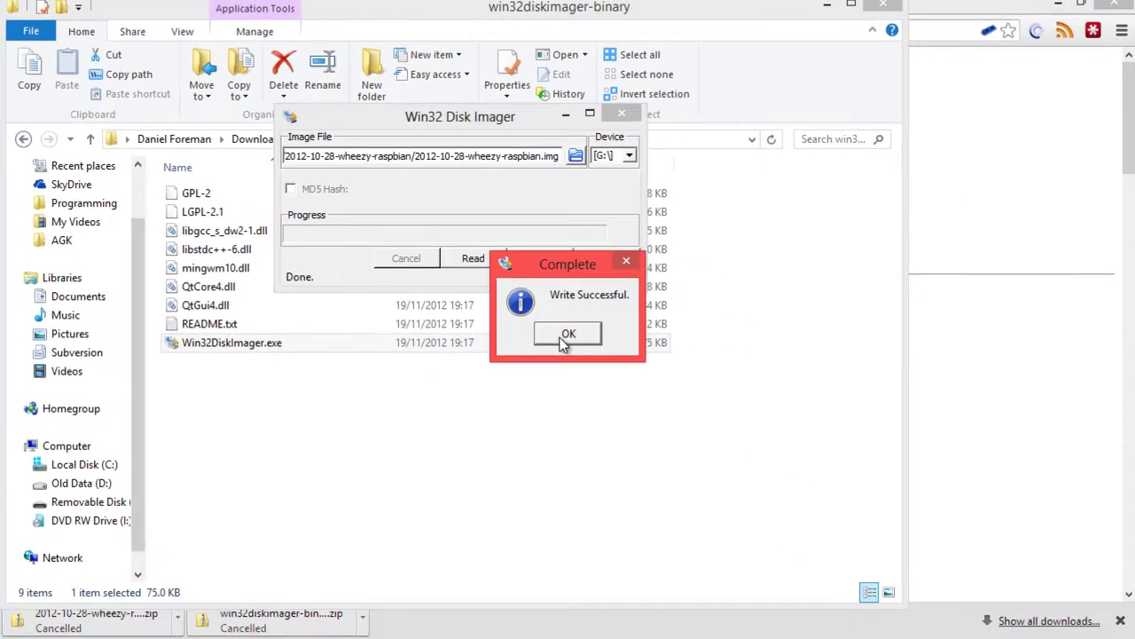
{"action": "left_click", "coordinate": [568, 333]}
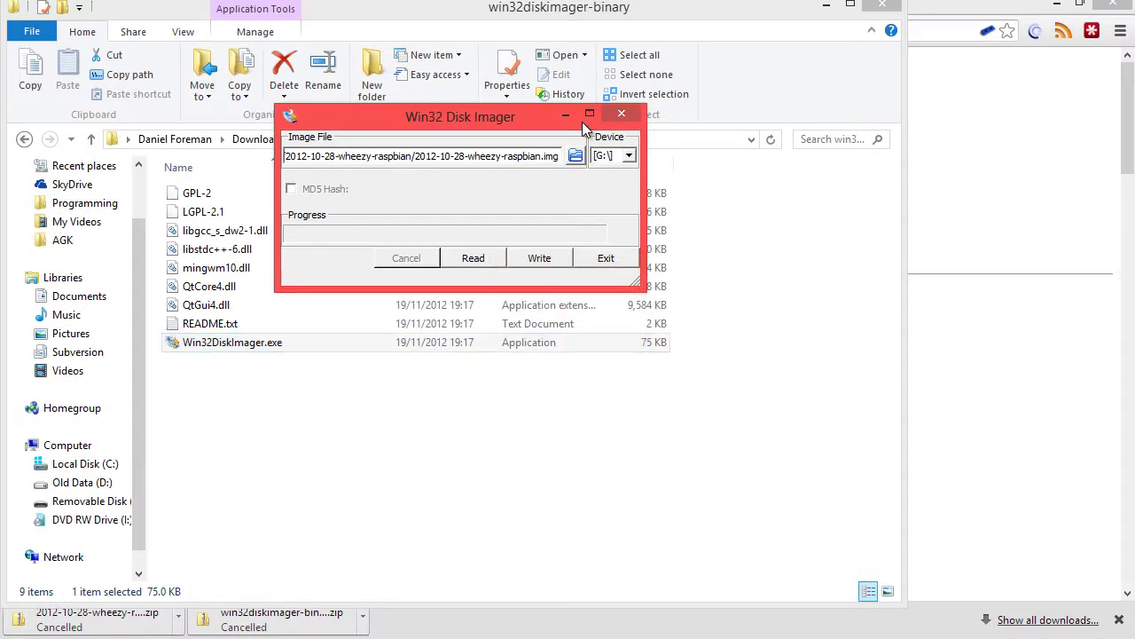
{"action": "left_click", "coordinate": [631, 117]}
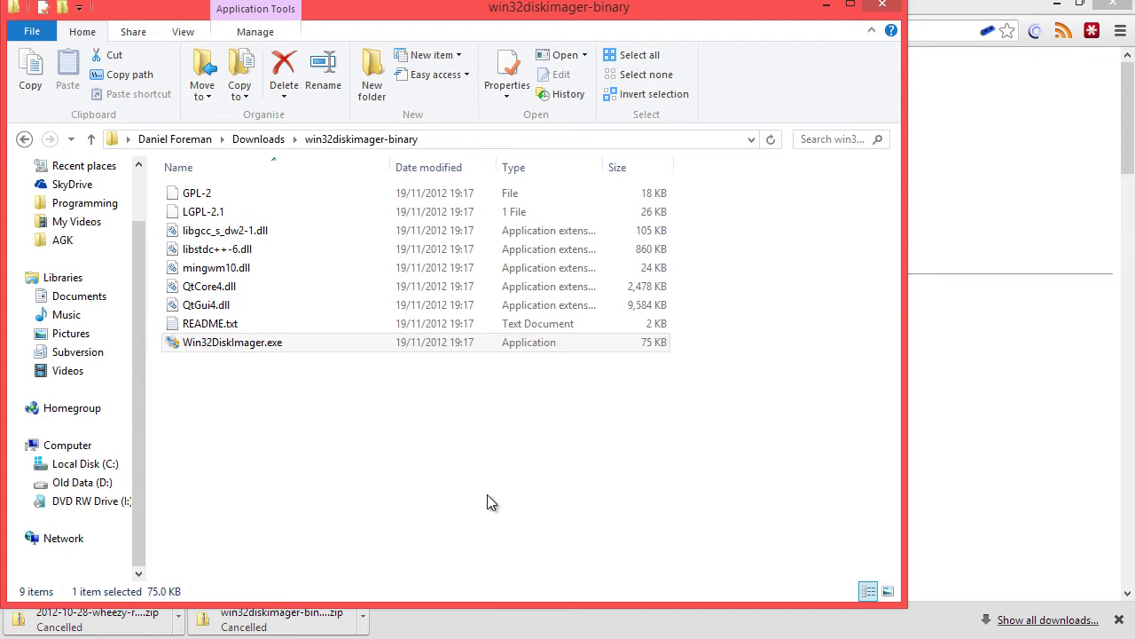
- In File Explorer, check the capacity of Removable Disk (G:) under Computer and view the files on it
{"action": "left_click", "coordinate": [96, 446]}
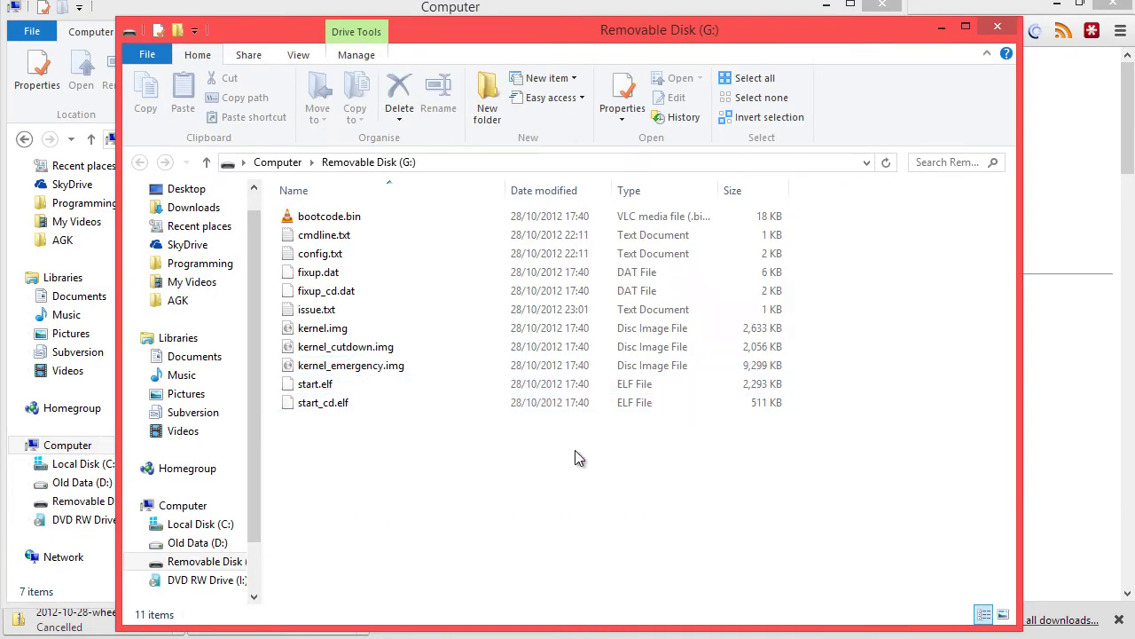
{"action": "left_click", "coordinate": [310, 7]}
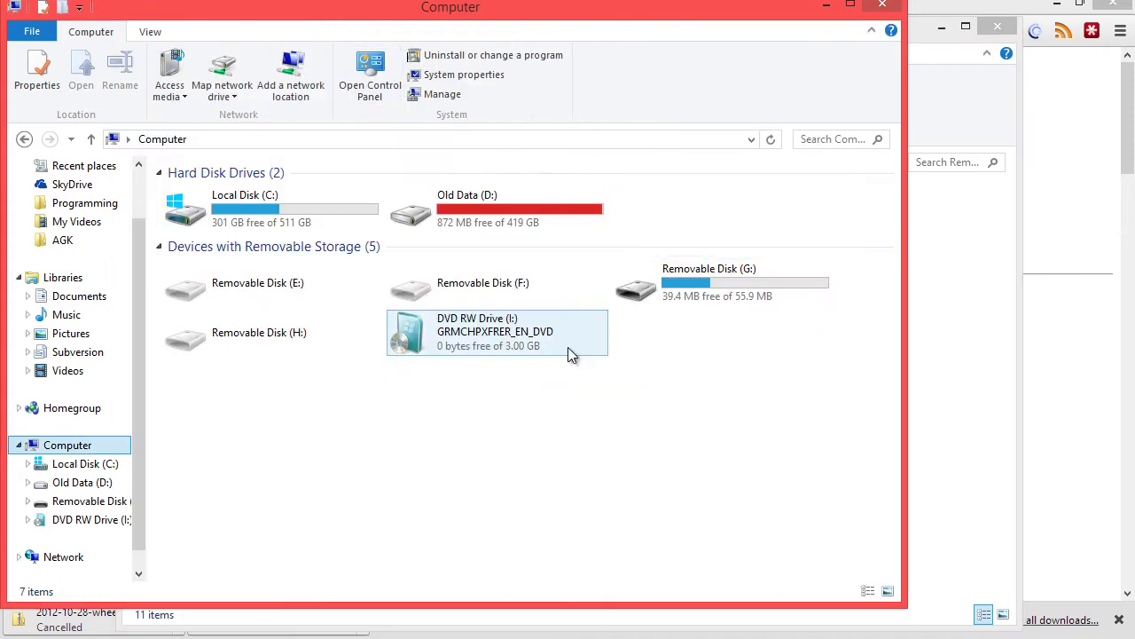
{"action": "left_click", "coordinate": [701, 293]}
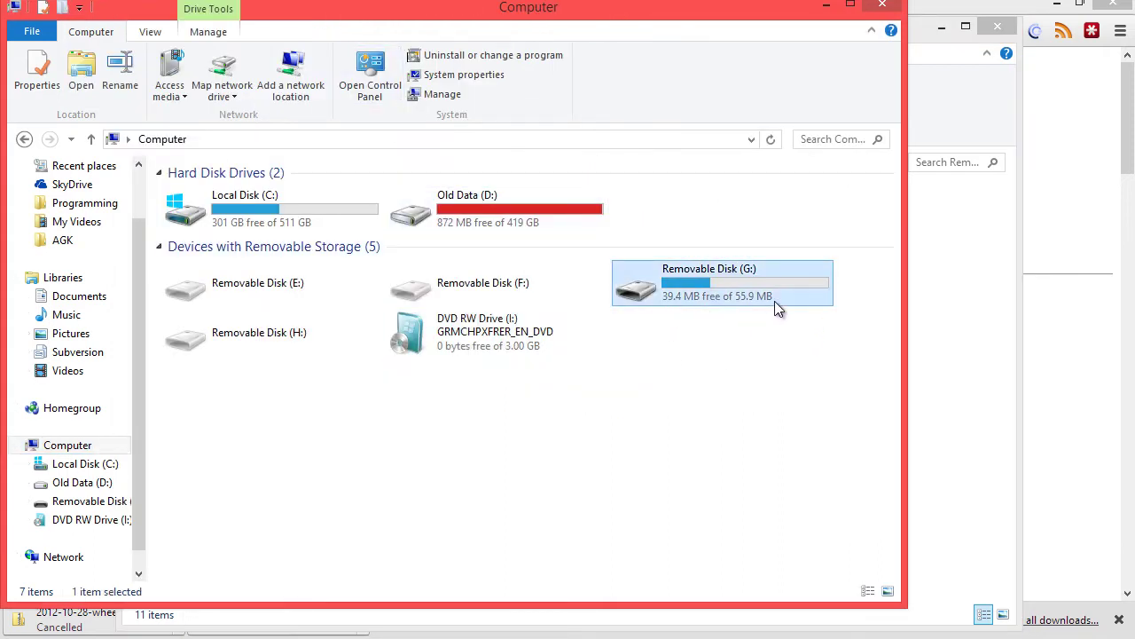
{"action": "mouse_move", "coordinate": [775, 301]}
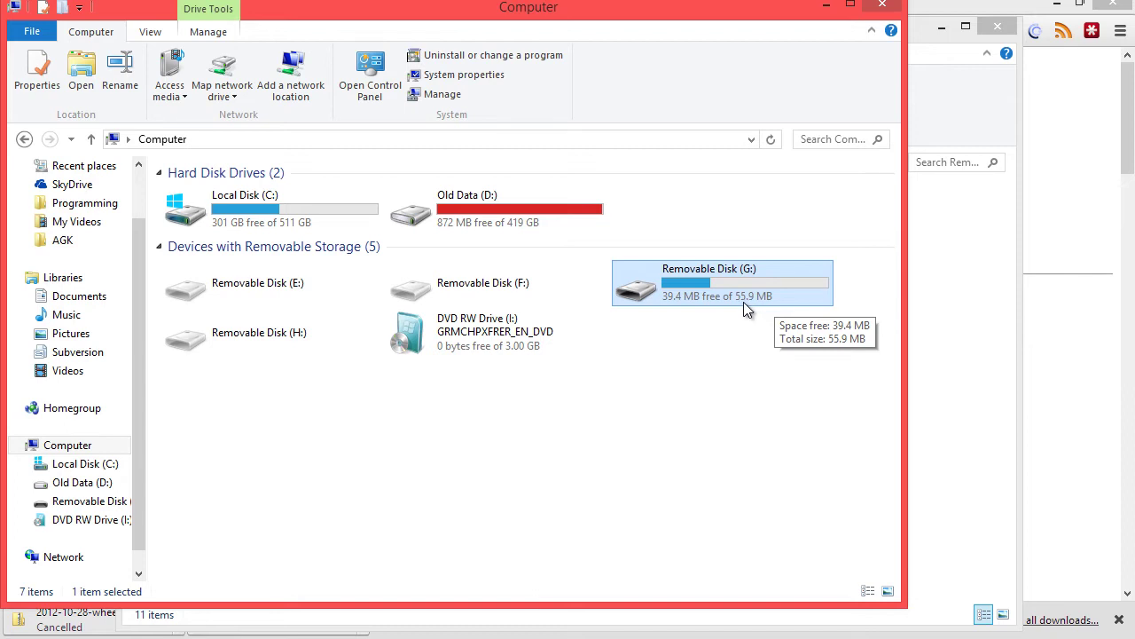
{"action": "left_click", "coordinate": [918, 265]}
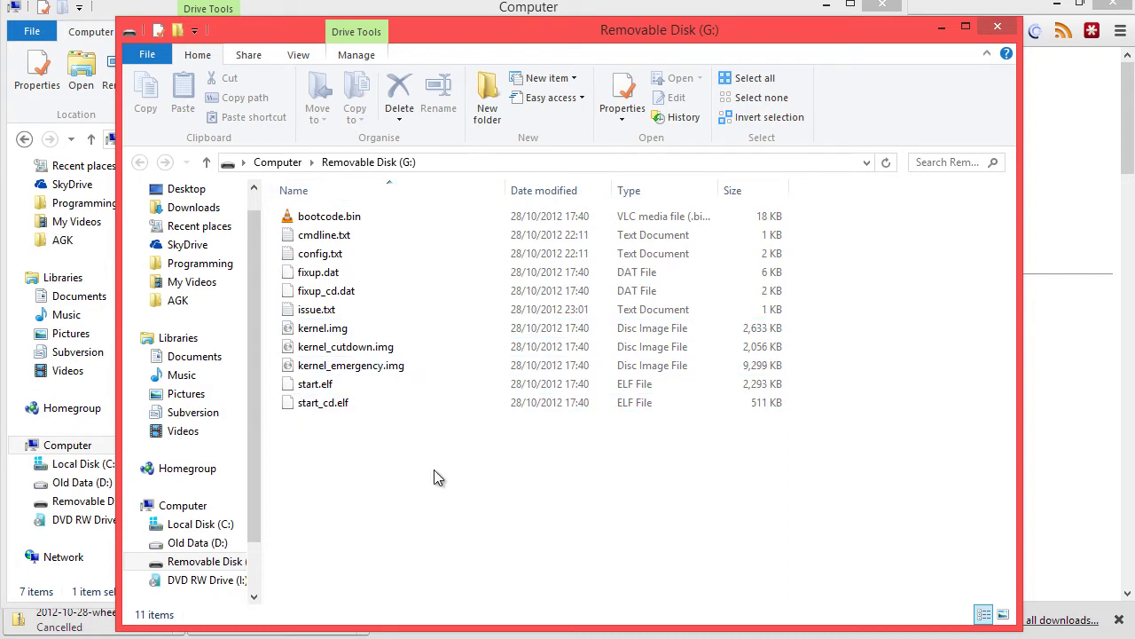
- Launch WordPad, open config.txt from Removable Disk (G:) in it, and maximize the window to read the file
{"action": "left_click", "coordinate": [360, 255]}
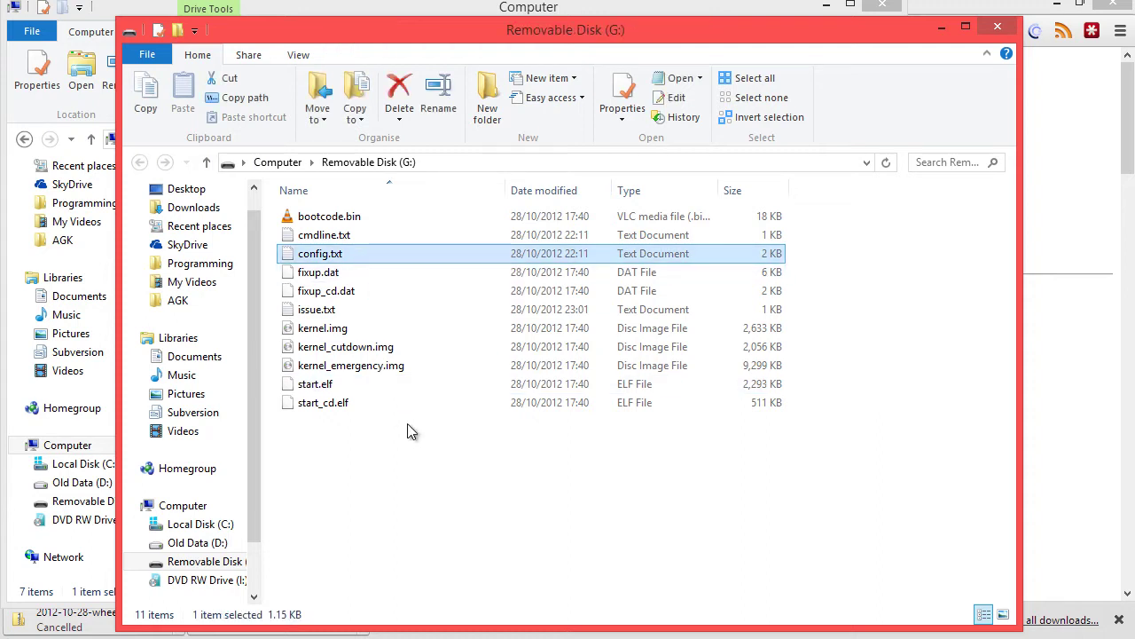
{"action": "double_click", "coordinate": [359, 249]}
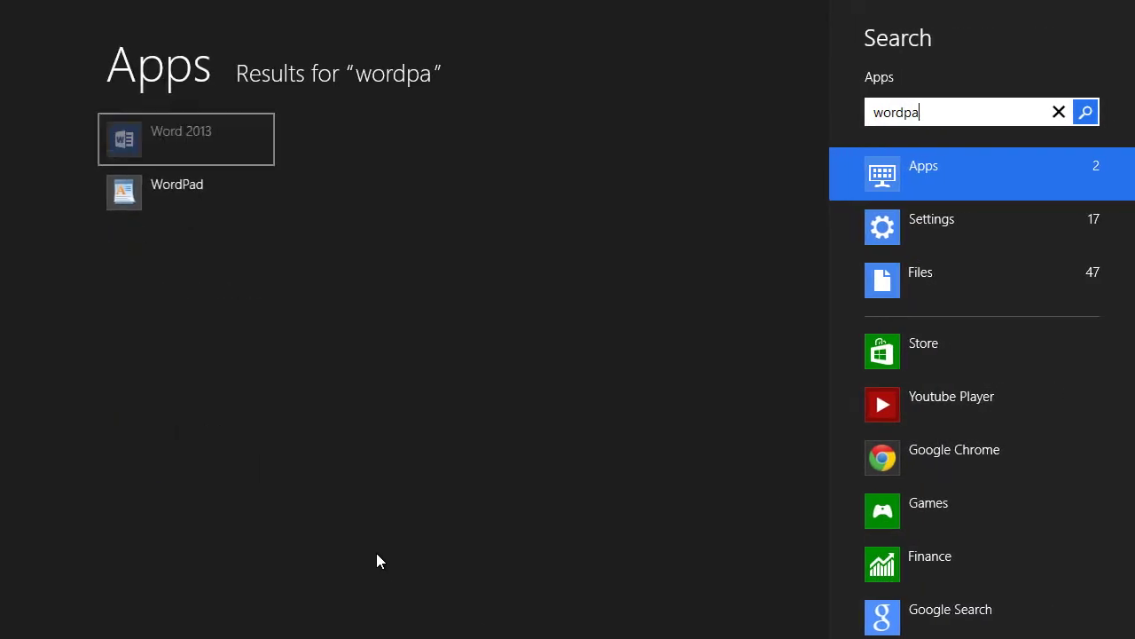
{"action": "key", "text": "Return"}
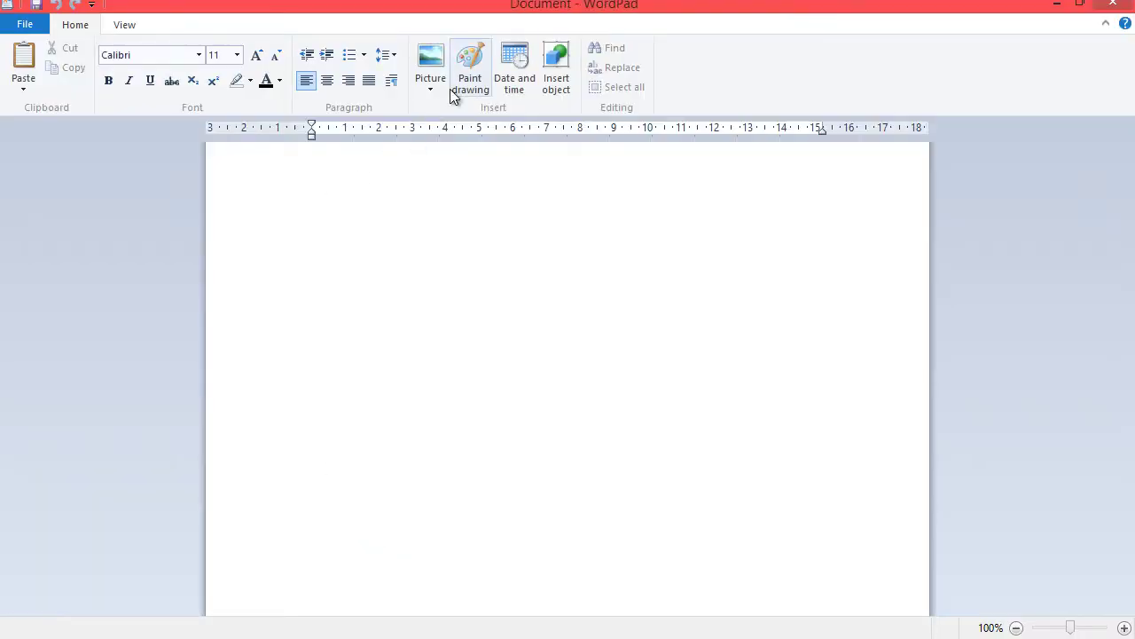
{"action": "left_click_drag", "start_coordinate": [519, 3], "coordinate": [708, 291]}
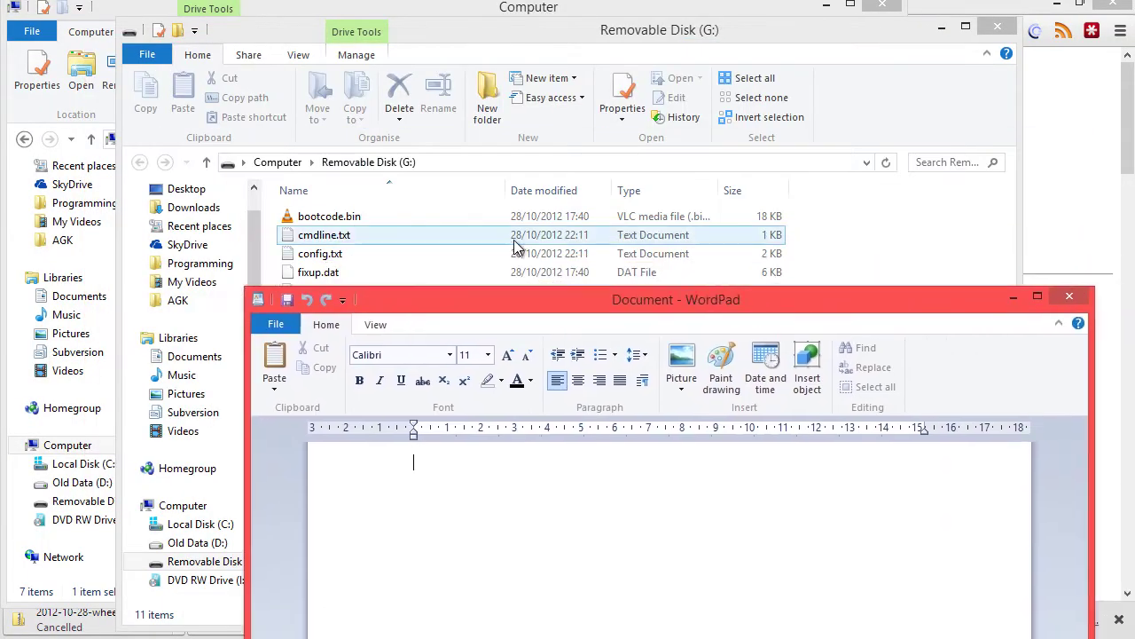
{"action": "left_click_drag", "start_coordinate": [343, 254], "coordinate": [958, 385]}
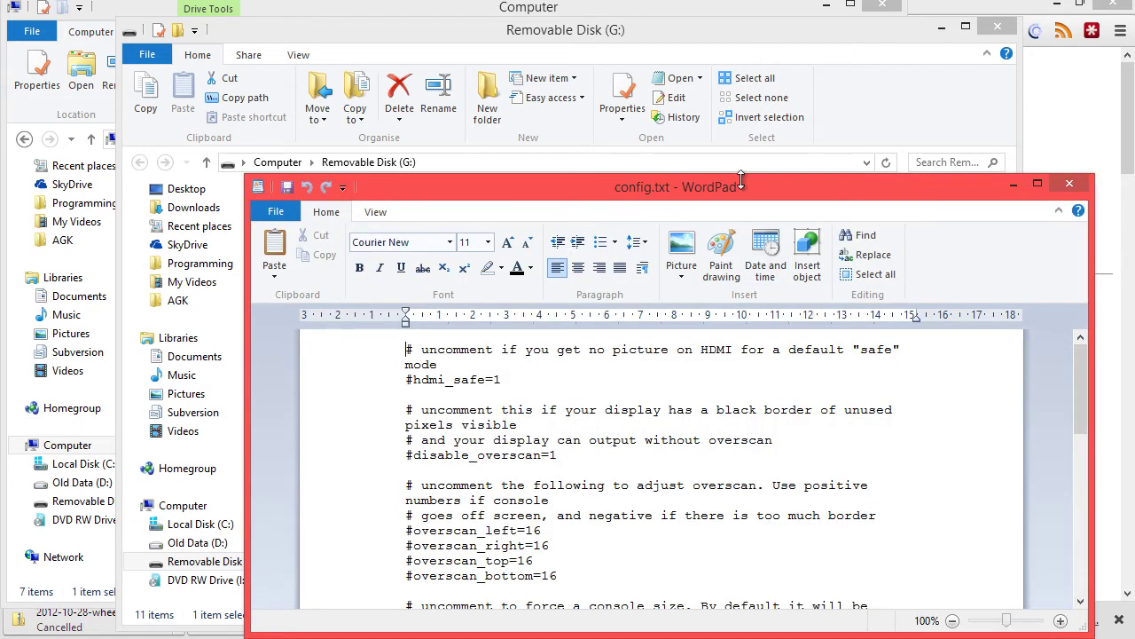
{"action": "left_click_drag", "start_coordinate": [740, 179], "coordinate": [576, 8]}
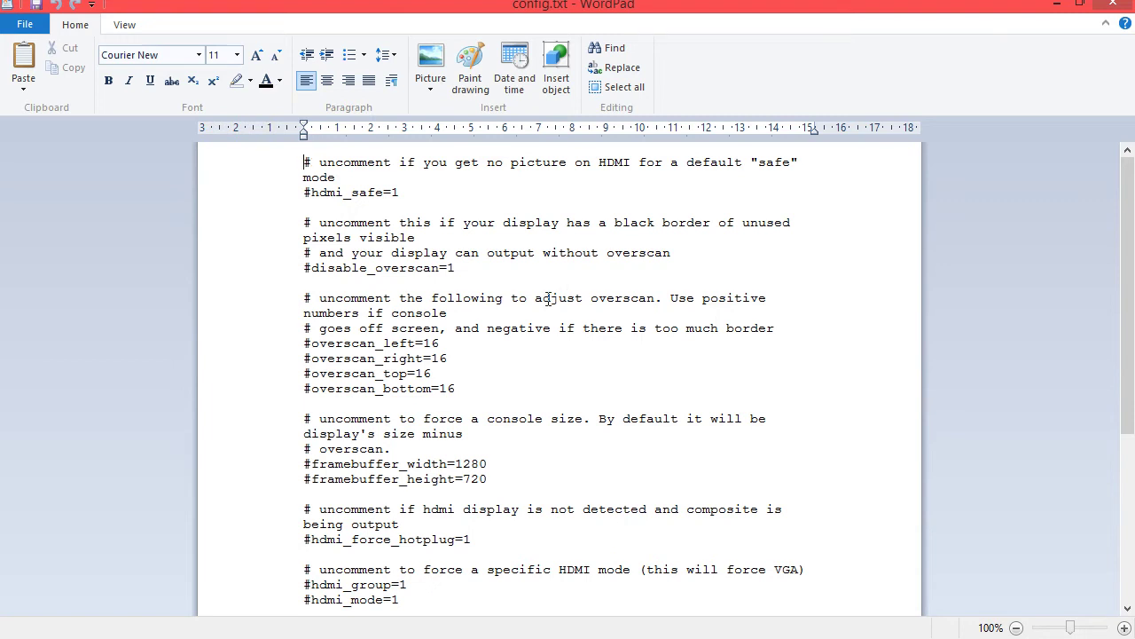
{"action": "scroll", "coordinate": [549, 298], "scroll_direction": "down", "scroll_amount": 3}
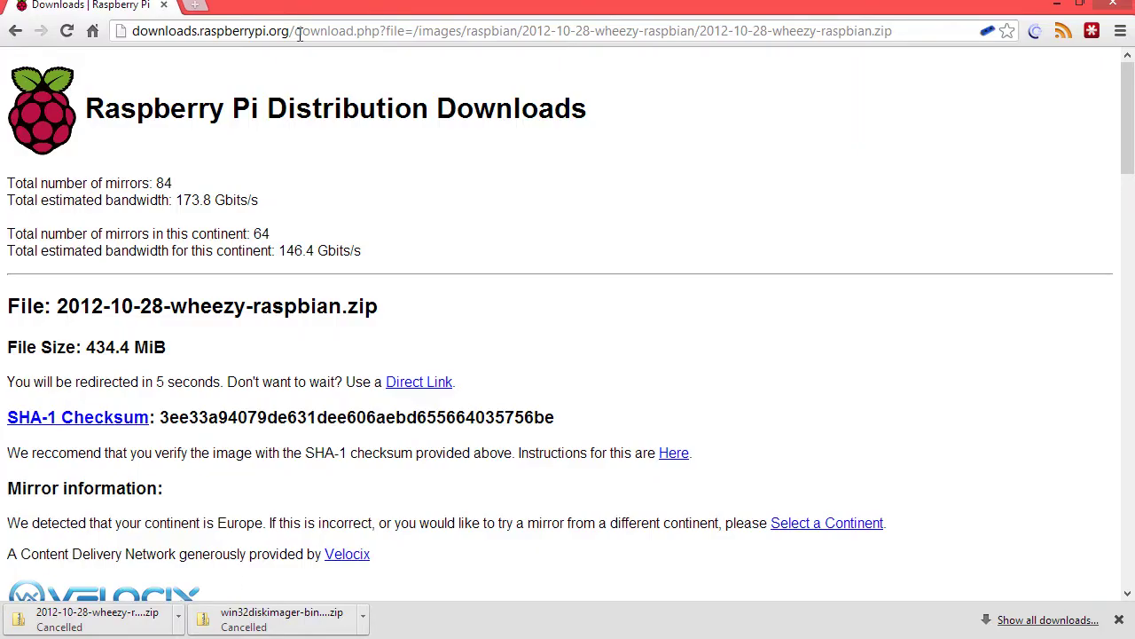
- In Chrome, open elinux.org/RPiconfig and find the sdtv_mode values in the Video mode options section
{"action": "left_click", "coordinate": [298, 32]}
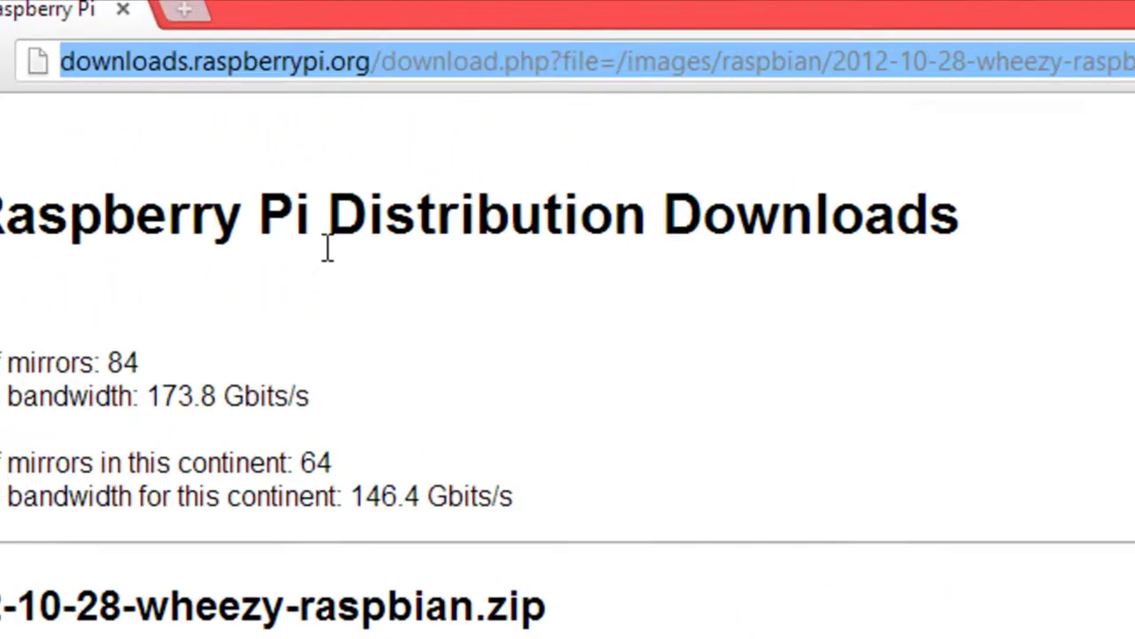
{"action": "type", "text": "eliun"}
{"action": "key", "text": "BackSpace"}
{"action": "key", "text": "BackSpace"}
{"action": "type", "text": "nux"}
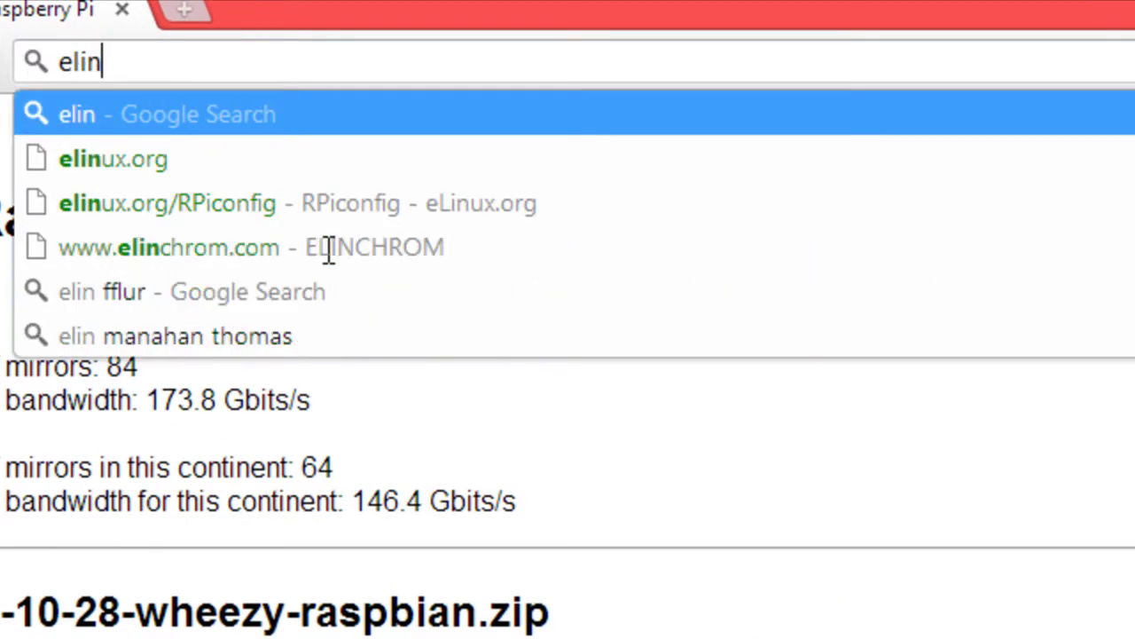
{"action": "key", "text": "Down"}
{"action": "key", "text": "Down"}
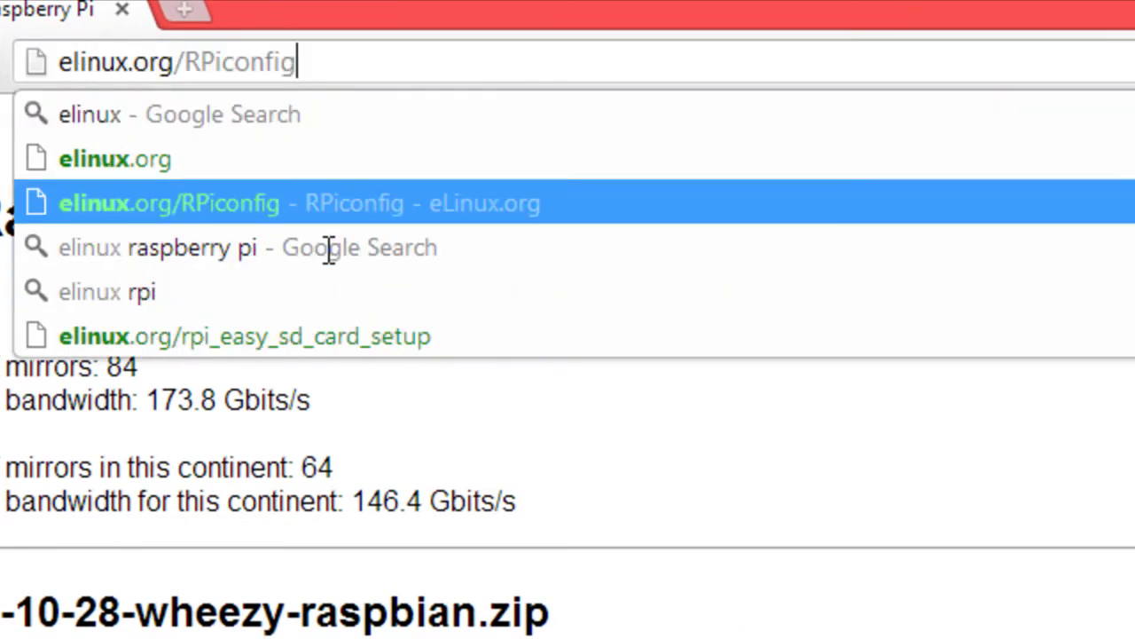
{"action": "key", "text": "Return"}
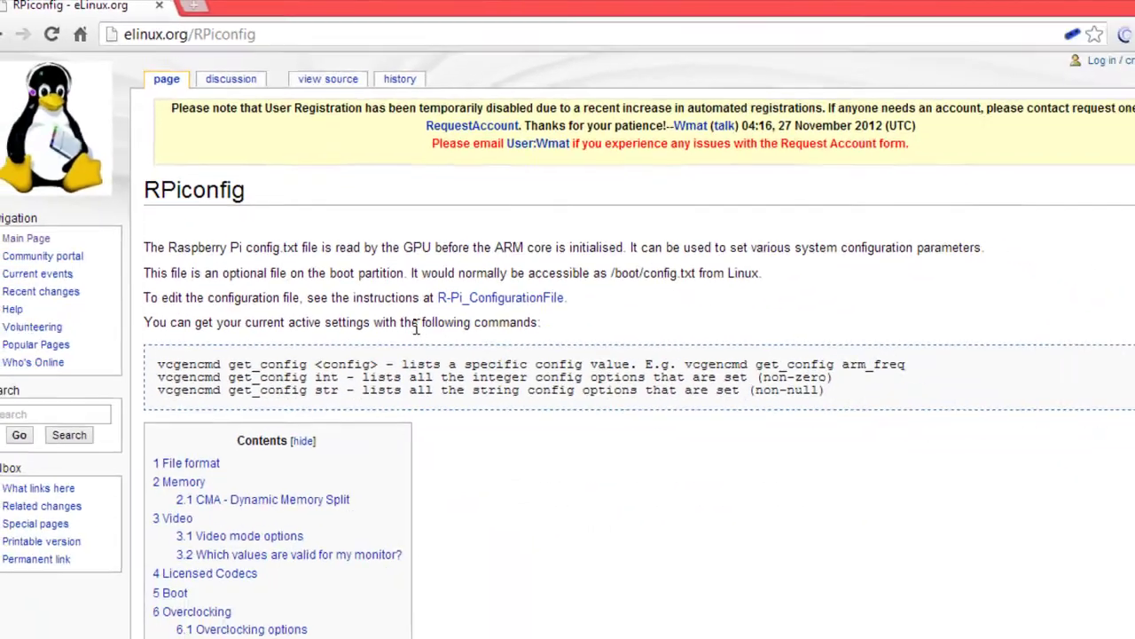
{"action": "scroll", "coordinate": [393, 294], "scroll_direction": "down", "scroll_amount": 6}
{"action": "scroll", "coordinate": [394, 294], "scroll_direction": "down", "scroll_amount": 5}
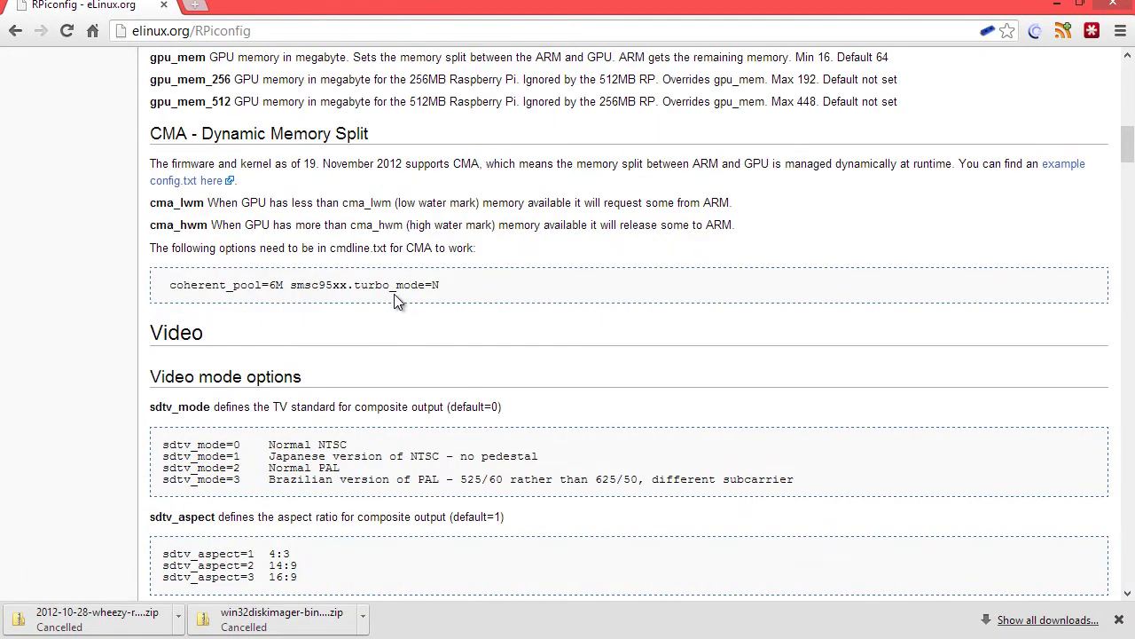
{"action": "scroll", "coordinate": [394, 293], "scroll_direction": "down", "scroll_amount": 2}
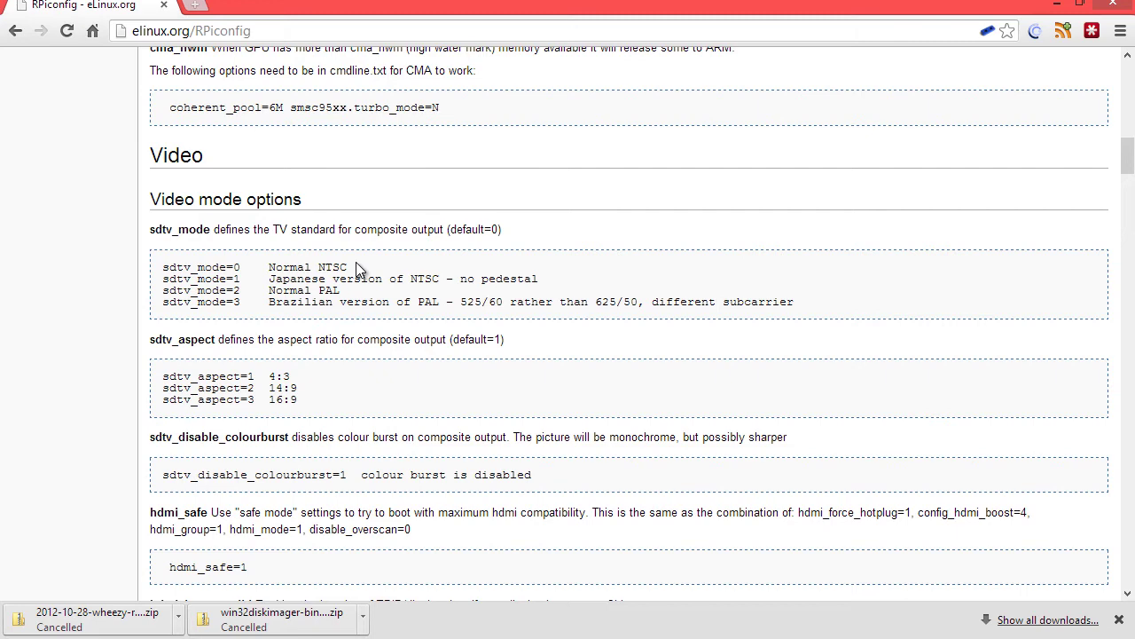
- Back in WordPad, uncomment the sdtv_mode=2 line for composite PAL in config.txt and save the file
{"action": "key", "text": "alt+Tab"}
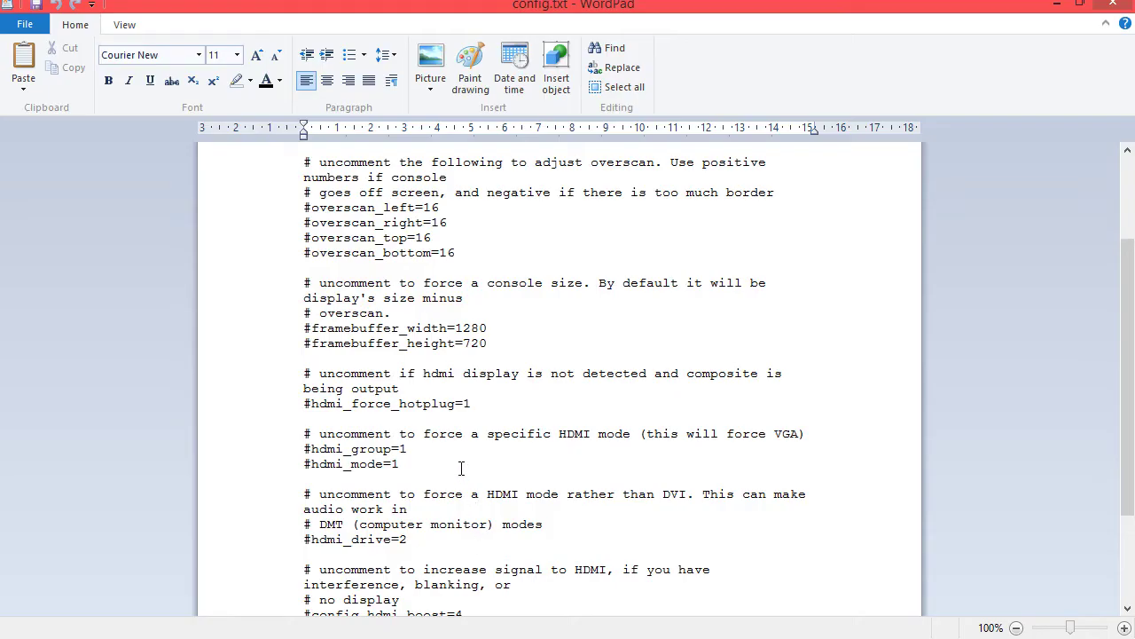
{"action": "scroll", "coordinate": [461, 468], "scroll_direction": "down", "scroll_amount": 3}
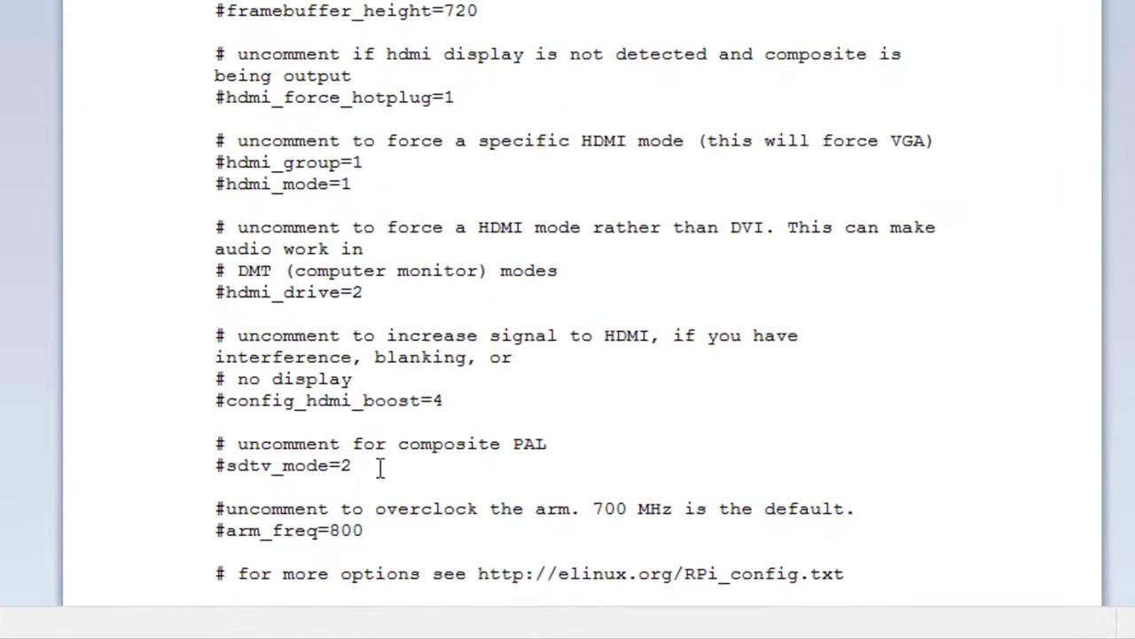
{"action": "key", "text": "alt+Tab"}
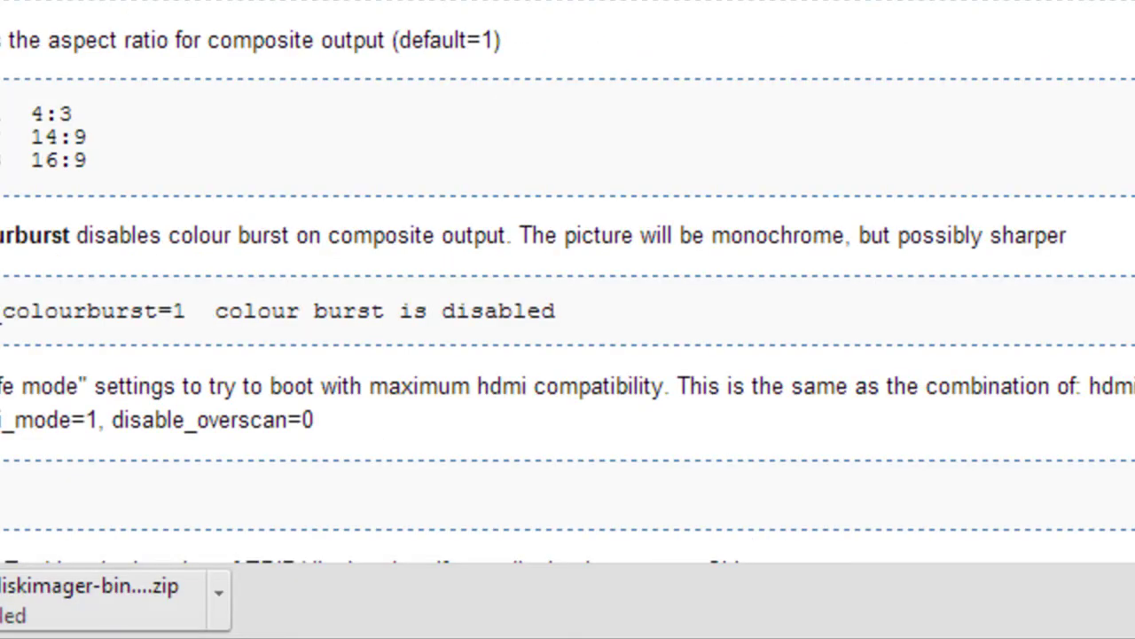
{"action": "key", "text": "alt+Tab"}
{"action": "left_click", "coordinate": [116, 397]}
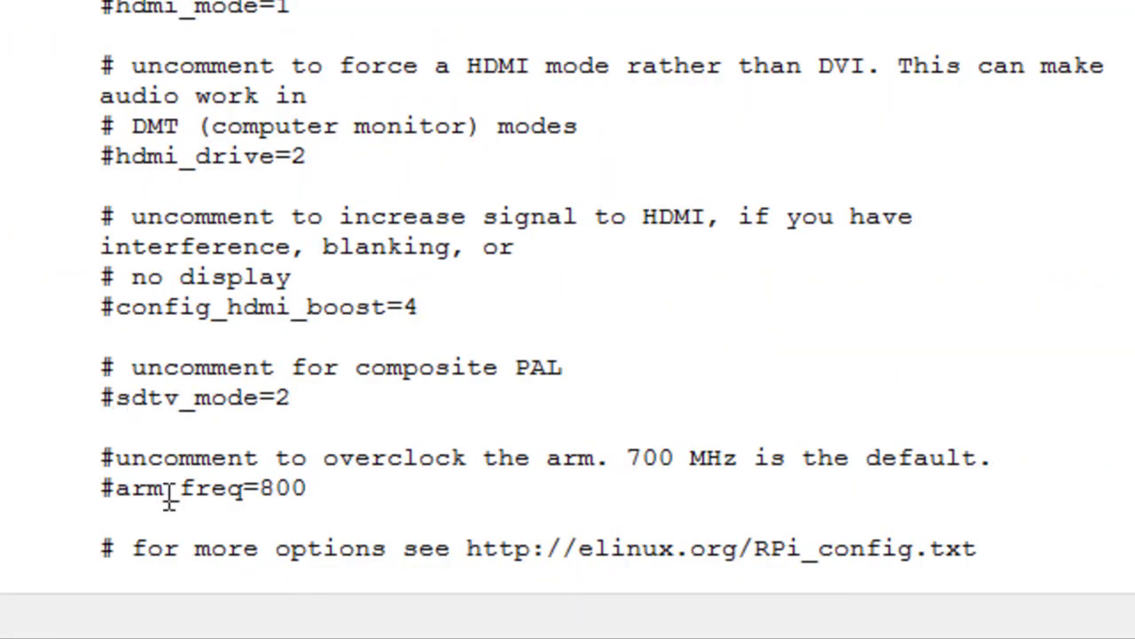
{"action": "key", "text": "BackSpace"}
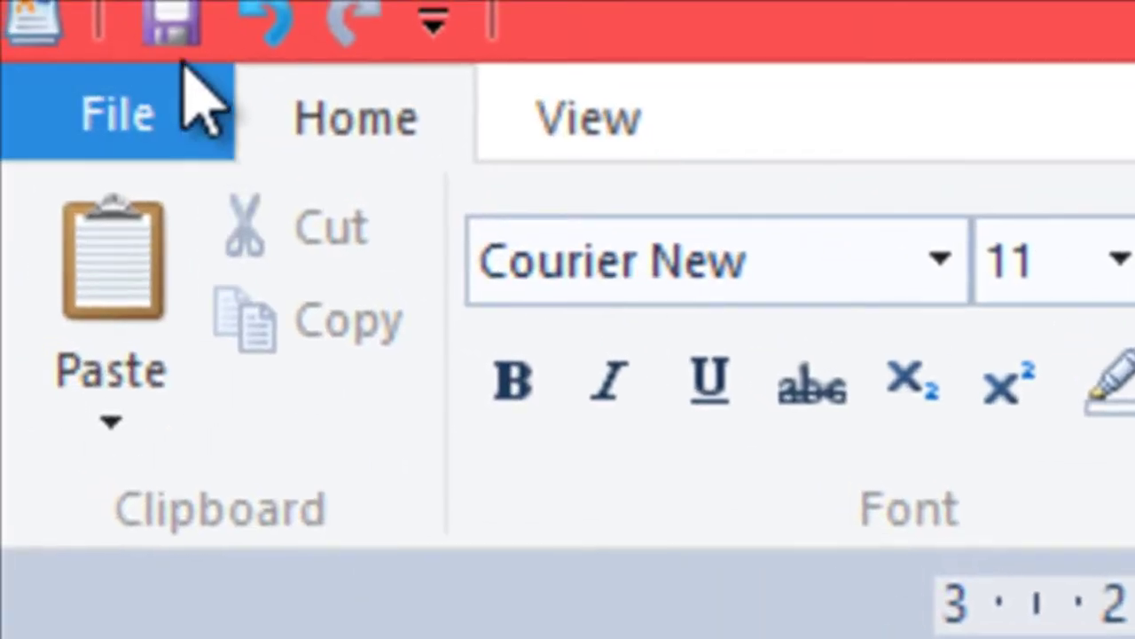
{"action": "left_click", "coordinate": [176, 36]}
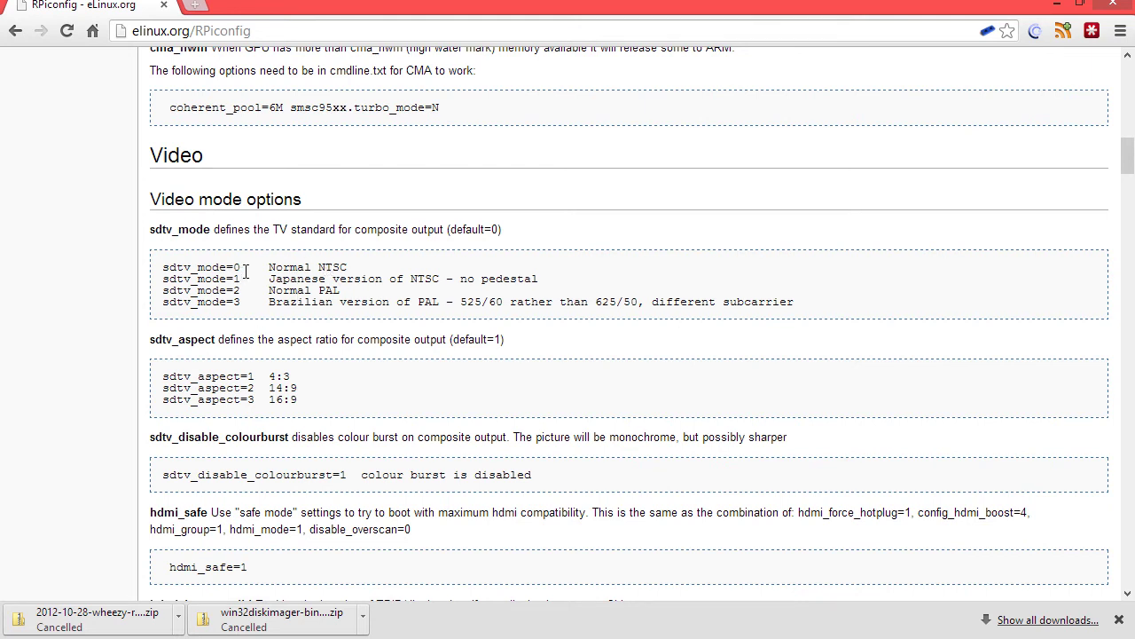
- Switch back to the RPiconfig page in Chrome and examine the hdmi_group and hdmi_mode values
{"action": "key", "text": "alt+Tab"}
{"action": "key", "text": "alt+Tab"}
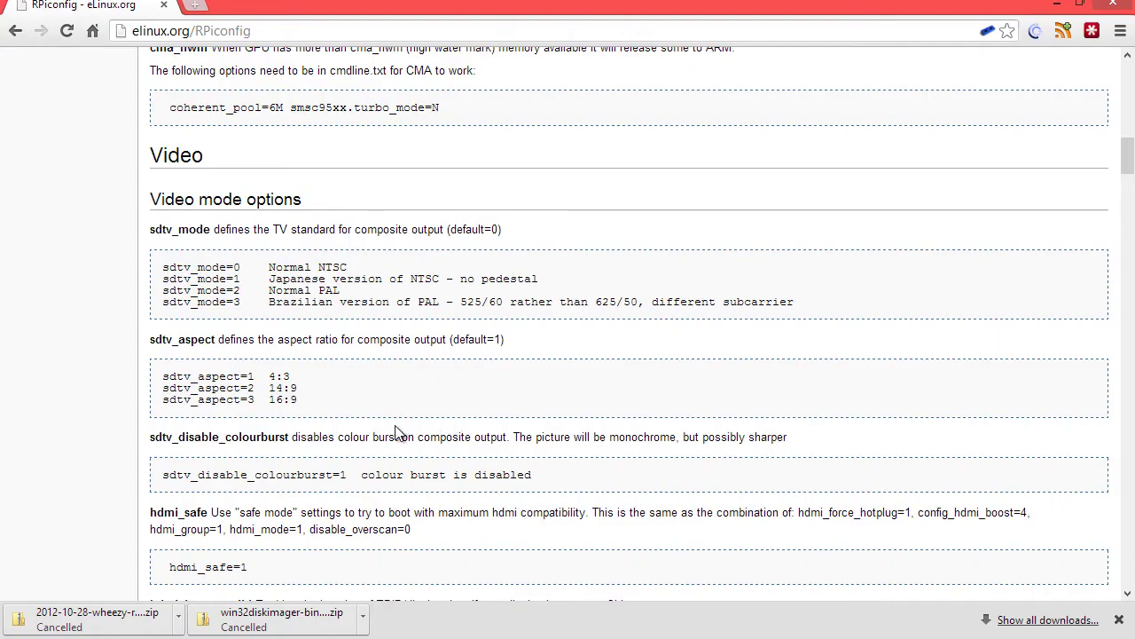
{"action": "scroll", "coordinate": [396, 432], "scroll_direction": "down", "scroll_amount": 15}
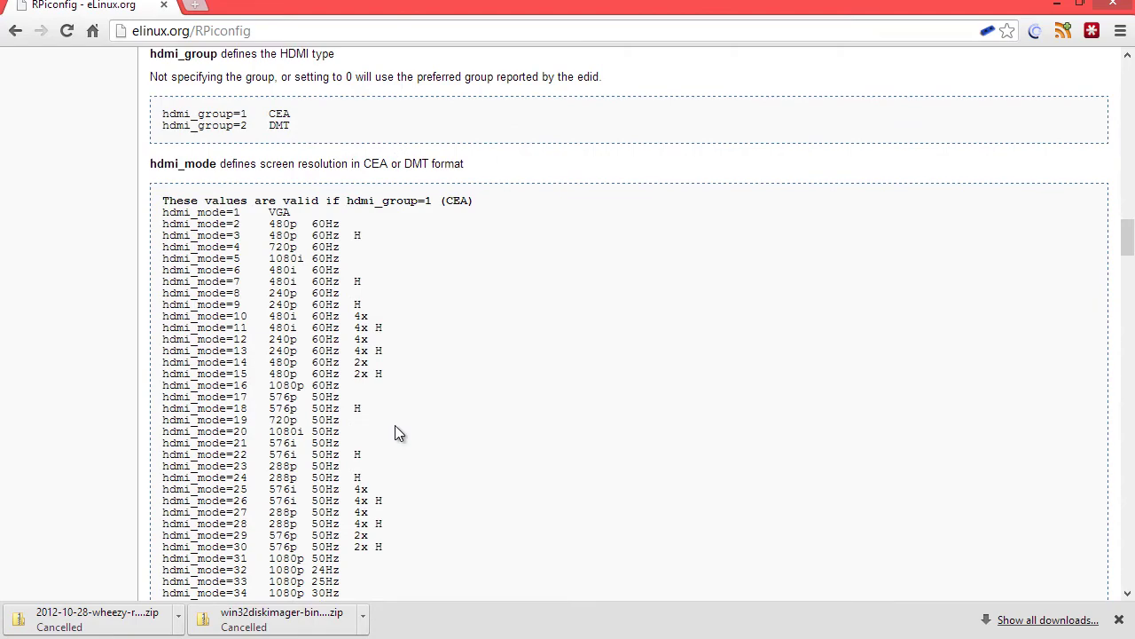
- Switch to WordPad and uncomment the hdmi_group=1 and hdmi_mode=1 lines in config.txt
{"action": "key", "text": "alt+Tab"}
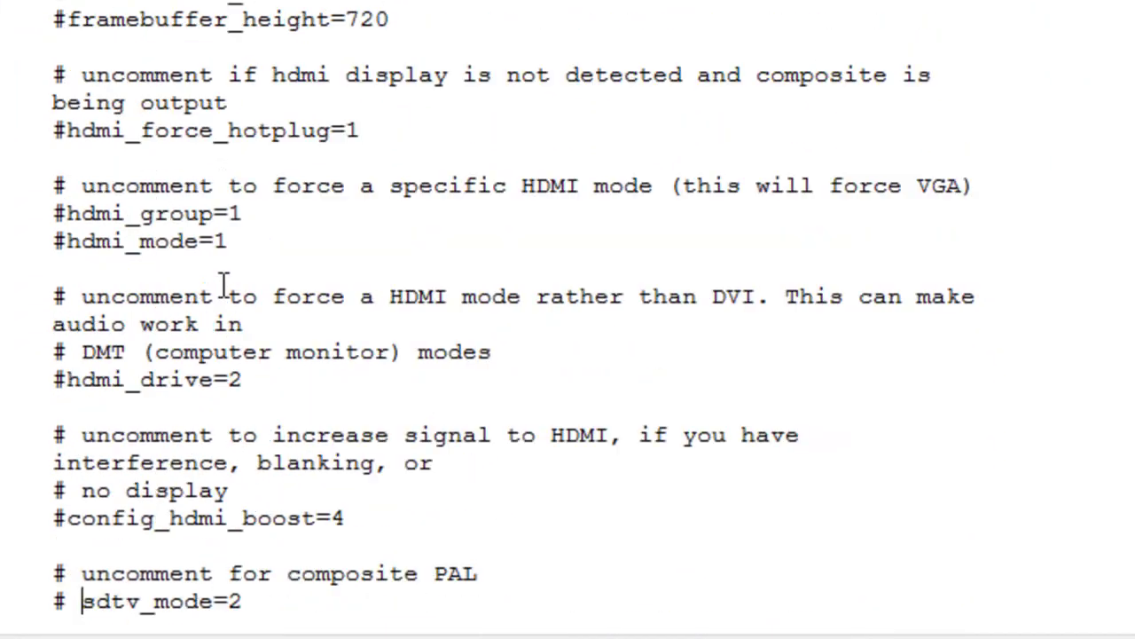
{"action": "scroll", "coordinate": [223, 283], "scroll_direction": "up", "scroll_amount": 5}
{"action": "scroll", "coordinate": [223, 284], "scroll_direction": "down", "scroll_amount": 6}
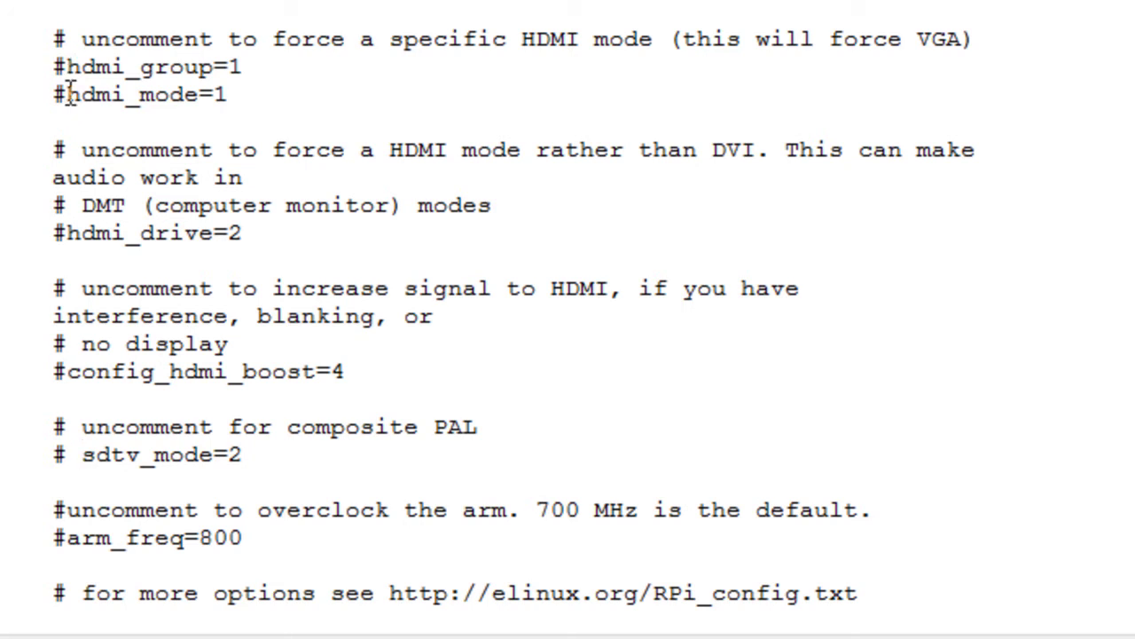
{"action": "left_click", "coordinate": [68, 94]}
{"action": "key", "text": "BackSpace"}
{"action": "key", "text": "Up"}
{"action": "key", "text": "Delete"}
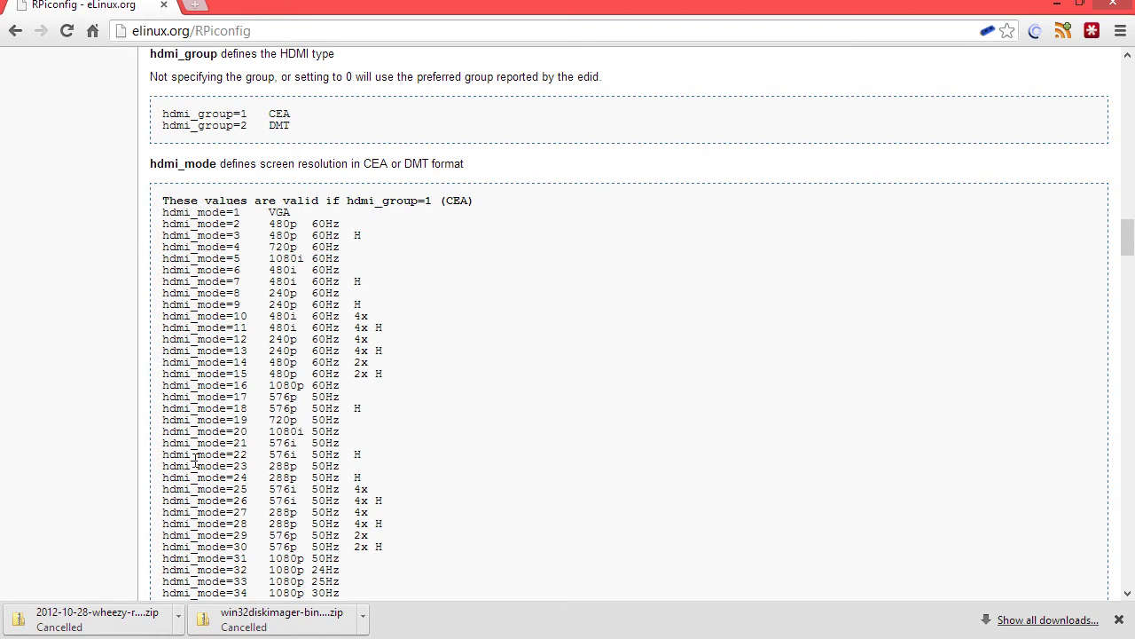
- On the RPiconfig page in Chrome, examine the hdmi_mode tables for the CEA and DMT groups
{"action": "scroll", "coordinate": [196, 458], "scroll_direction": "down", "scroll_amount": 1}
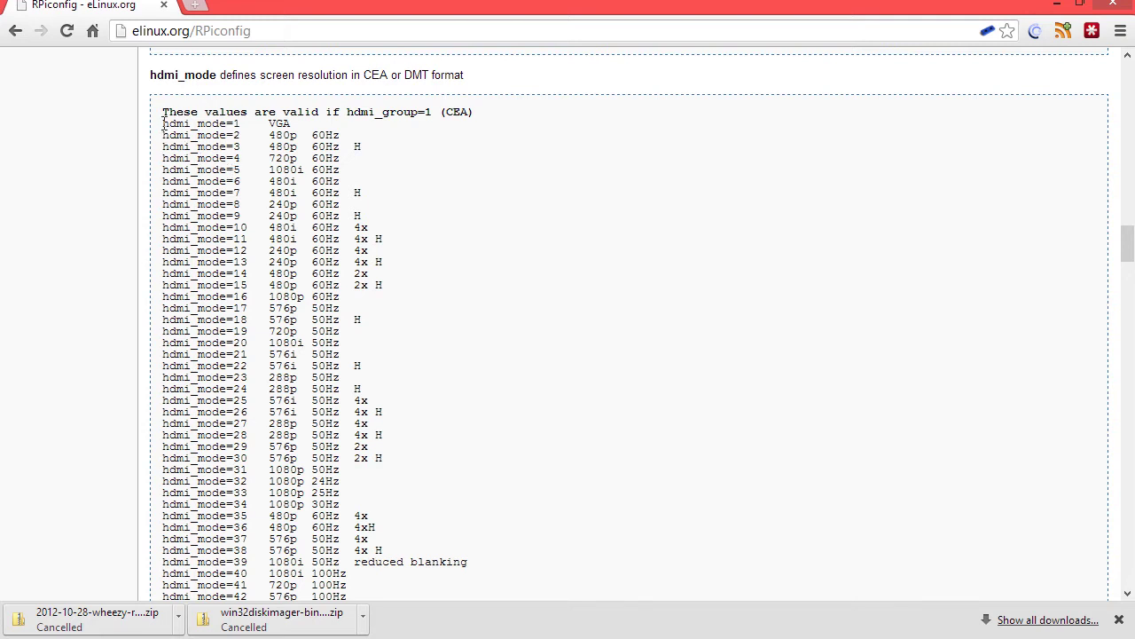
{"action": "scroll", "coordinate": [313, 333], "scroll_direction": "down", "scroll_amount": 5}
{"action": "scroll", "coordinate": [328, 362], "scroll_direction": "up", "scroll_amount": 2}
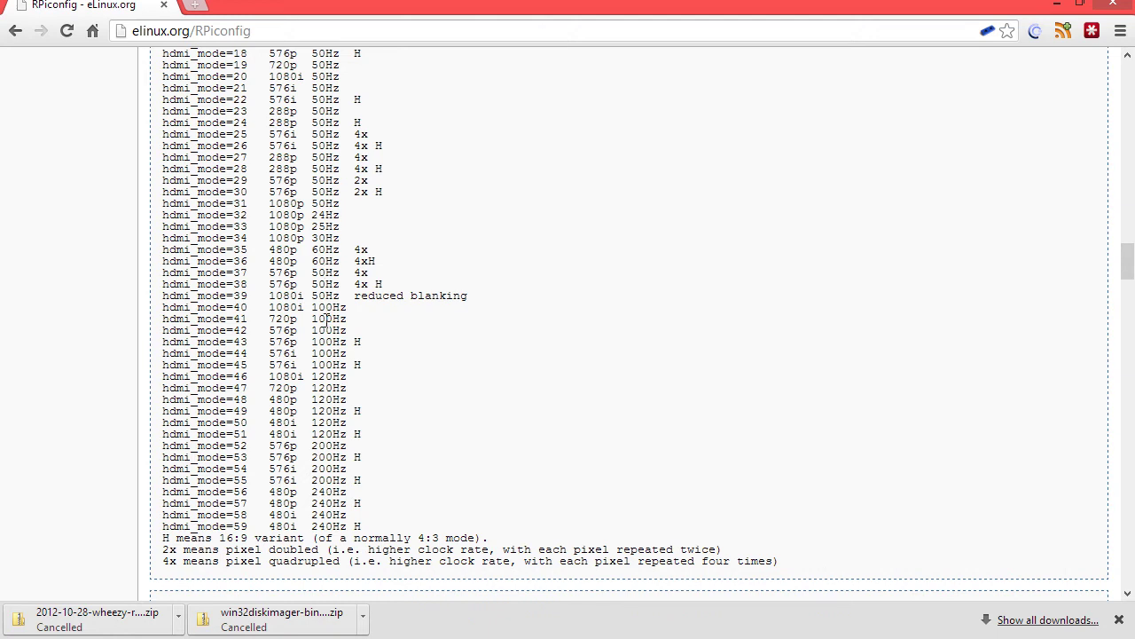
{"action": "scroll", "coordinate": [328, 310], "scroll_direction": "down", "scroll_amount": 5}
{"action": "scroll", "coordinate": [331, 291], "scroll_direction": "down", "scroll_amount": 3}
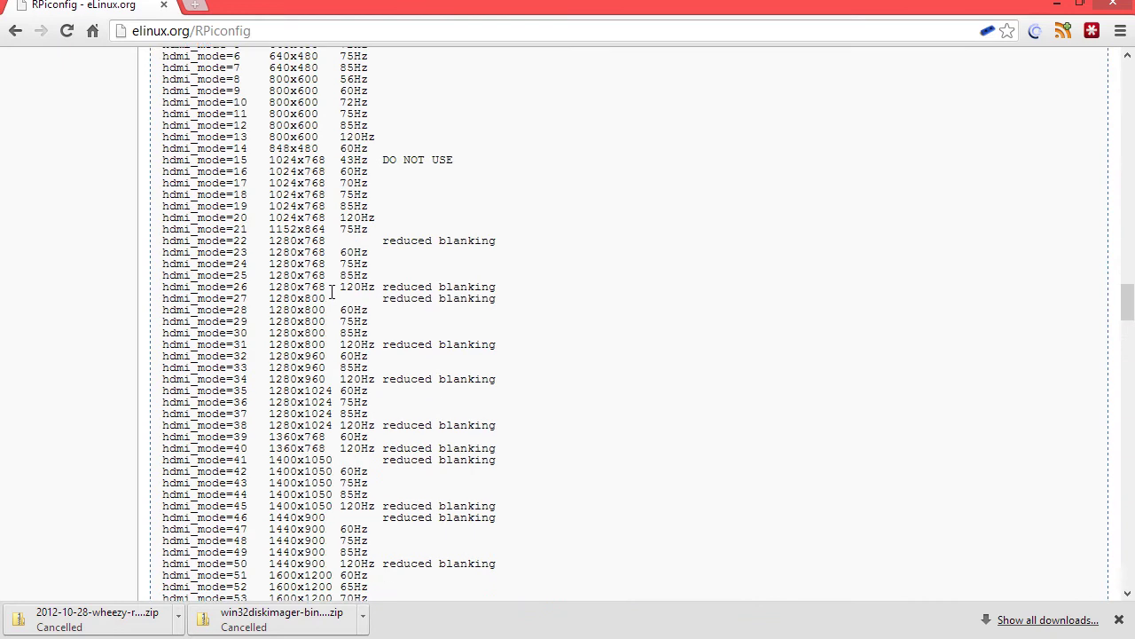
{"action": "scroll", "coordinate": [331, 291], "scroll_direction": "up", "scroll_amount": 2}
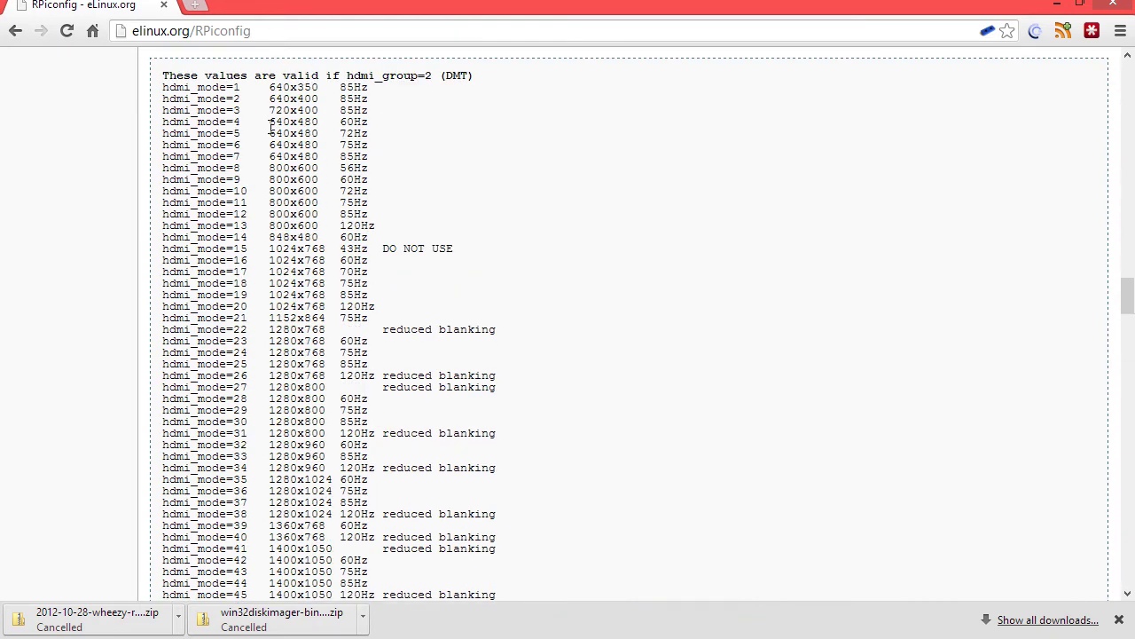
- Back in WordPad, set hdmi_group=2 and hdmi_mode=36 in config.txt, checking the modes against the RPiconfig tables in Chrome
{"action": "key", "text": "alt+Tab"}
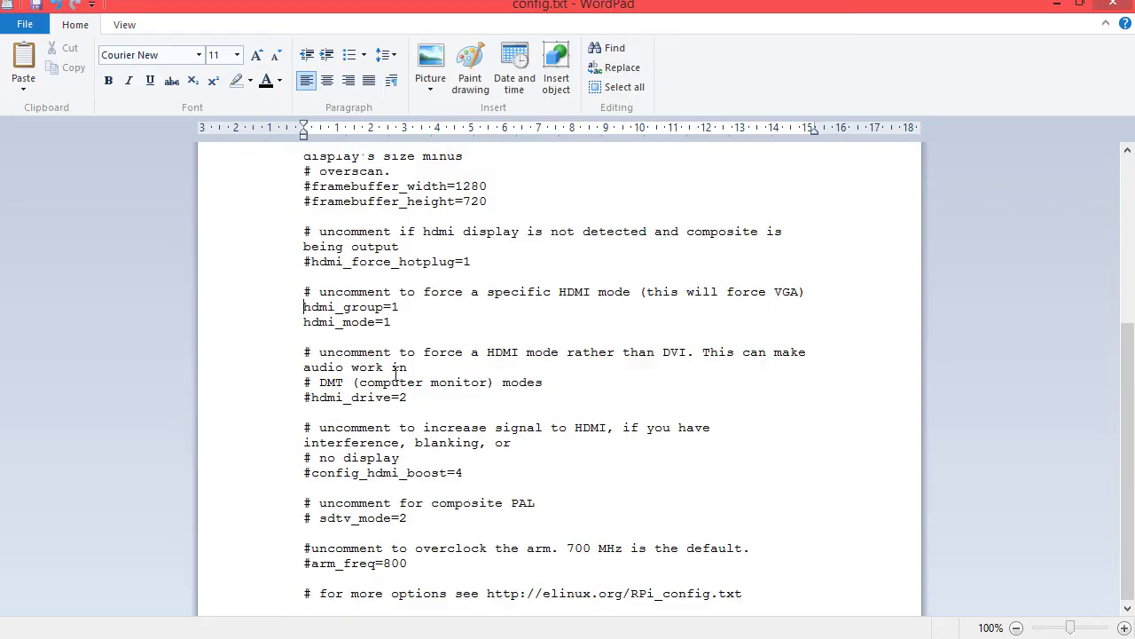
{"action": "left_click", "coordinate": [404, 322]}
{"action": "left_click", "coordinate": [417, 311]}
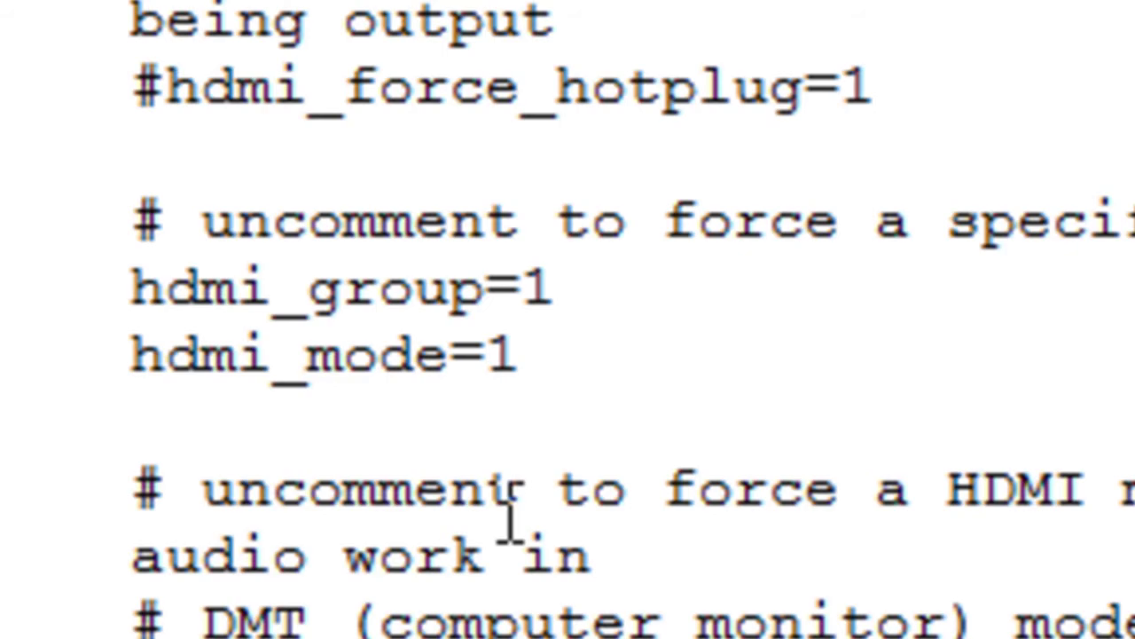
{"action": "key", "text": "BackSpace"}
{"action": "type", "text": "2"}
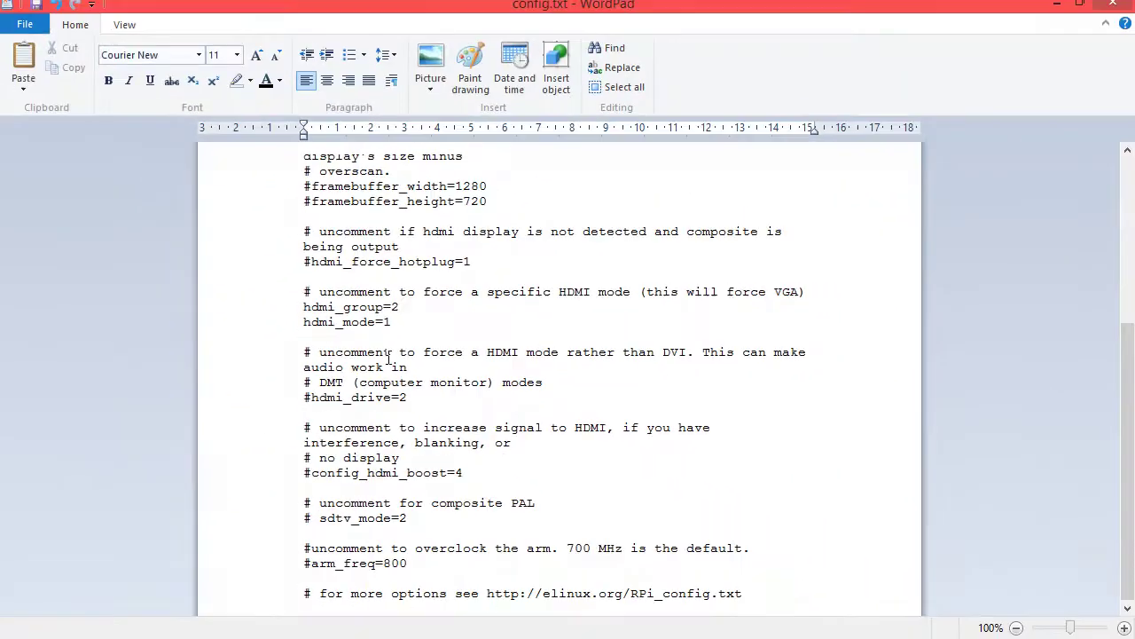
{"action": "key", "text": "alt+Tab"}
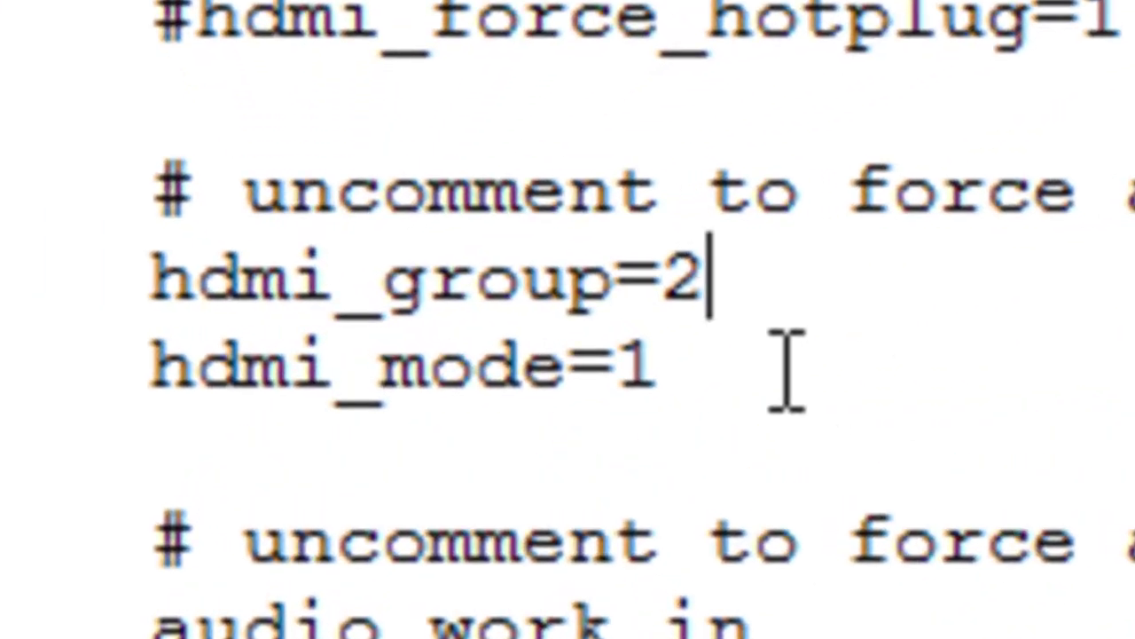
{"action": "left_click", "coordinate": [786, 371]}
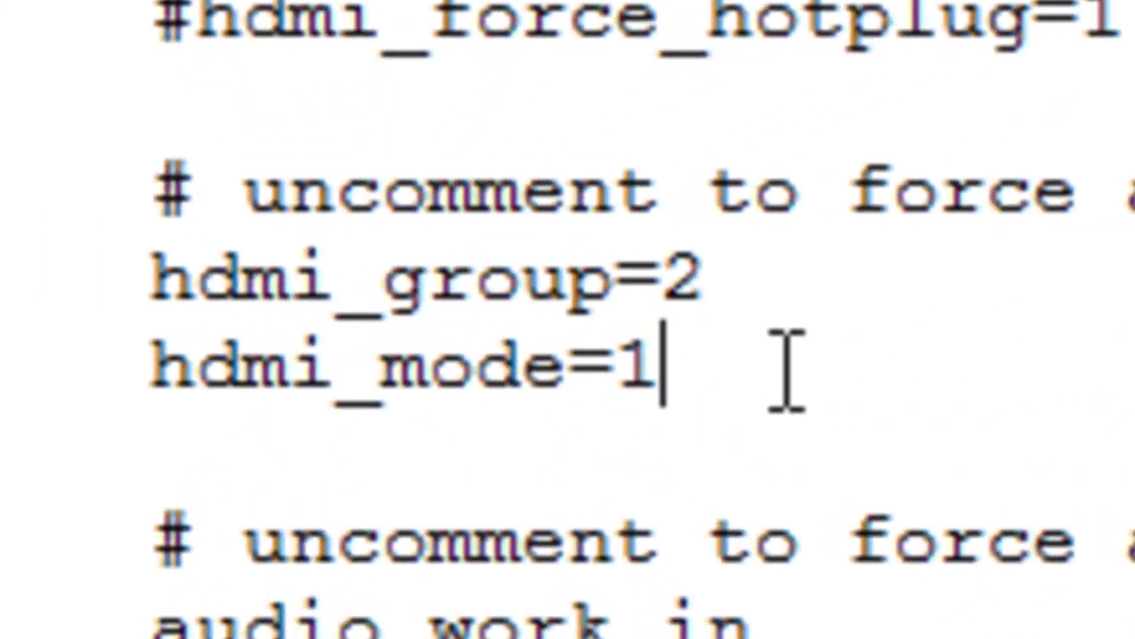
{"action": "key", "text": "BackSpace"}
{"action": "type", "text": "36"}
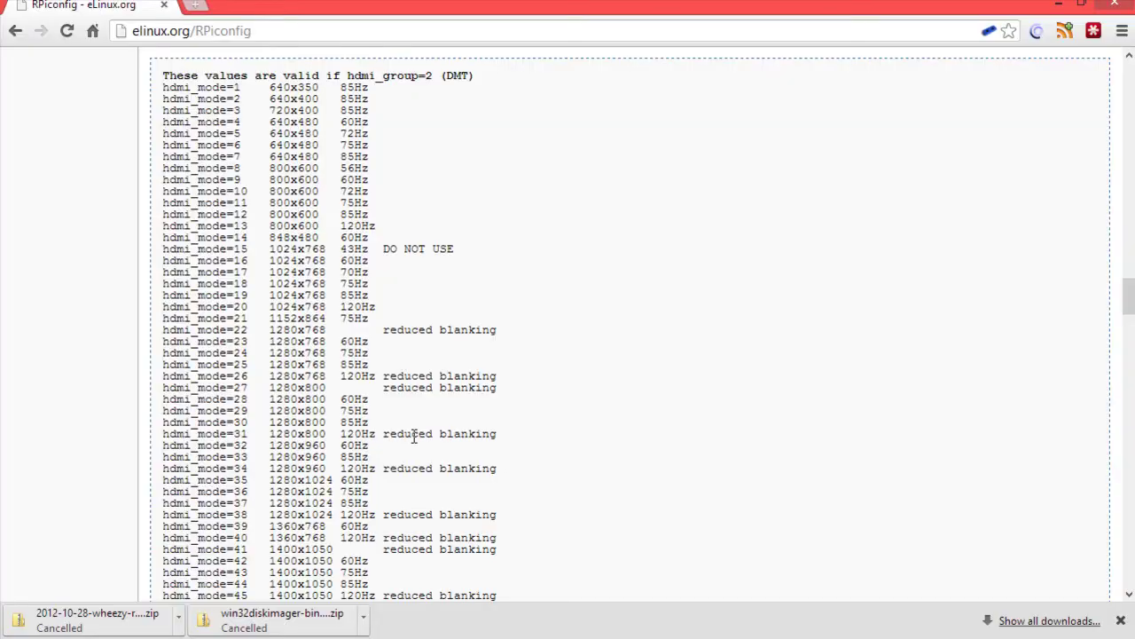
{"action": "scroll", "coordinate": [400, 316], "scroll_direction": "up", "scroll_amount": 10}
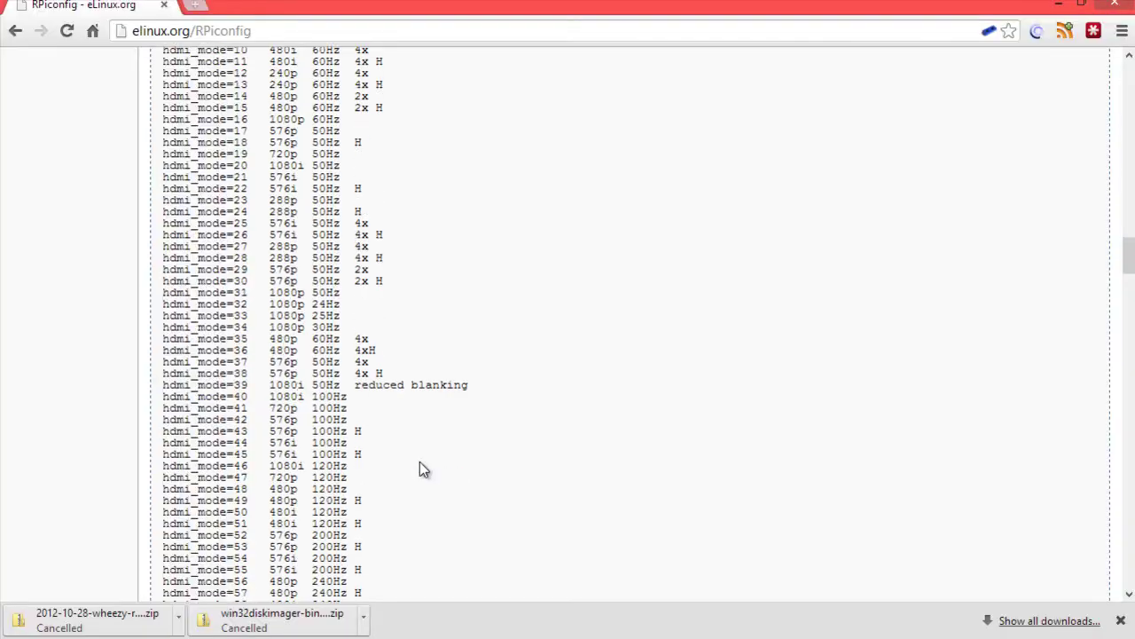
{"action": "scroll", "coordinate": [419, 461], "scroll_direction": "down", "scroll_amount": 3}
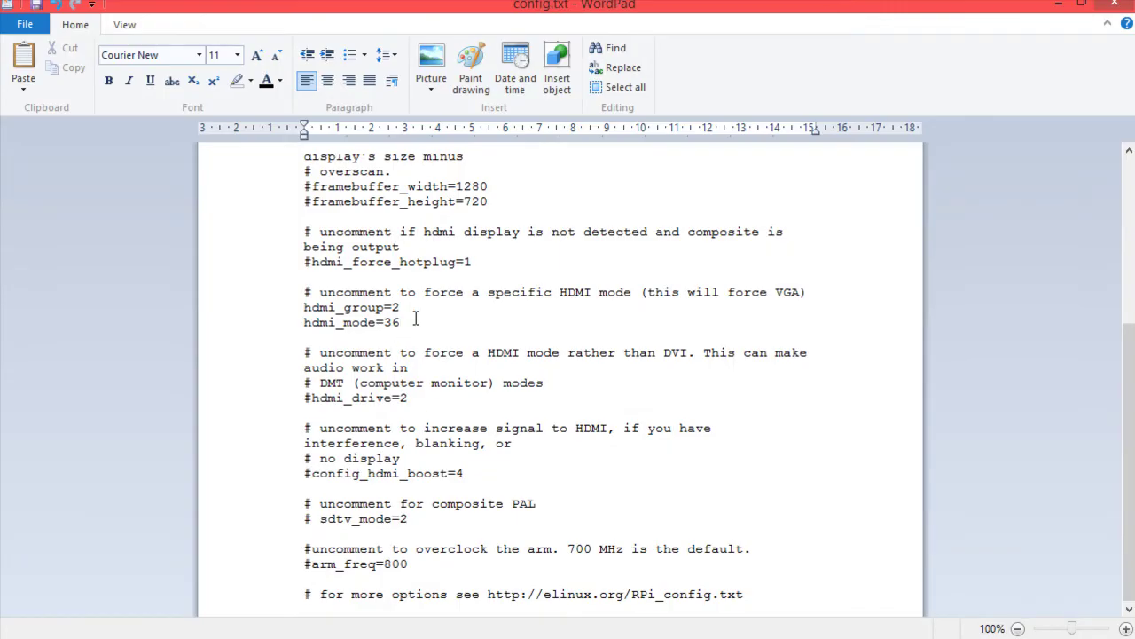
{"action": "left_click", "coordinate": [416, 320]}
- Uncomment the config_hdmi_boost=4 line, and restore its comment mark
{"action": "left_click", "coordinate": [313, 473]}
{"action": "key", "text": "BackSpace"}
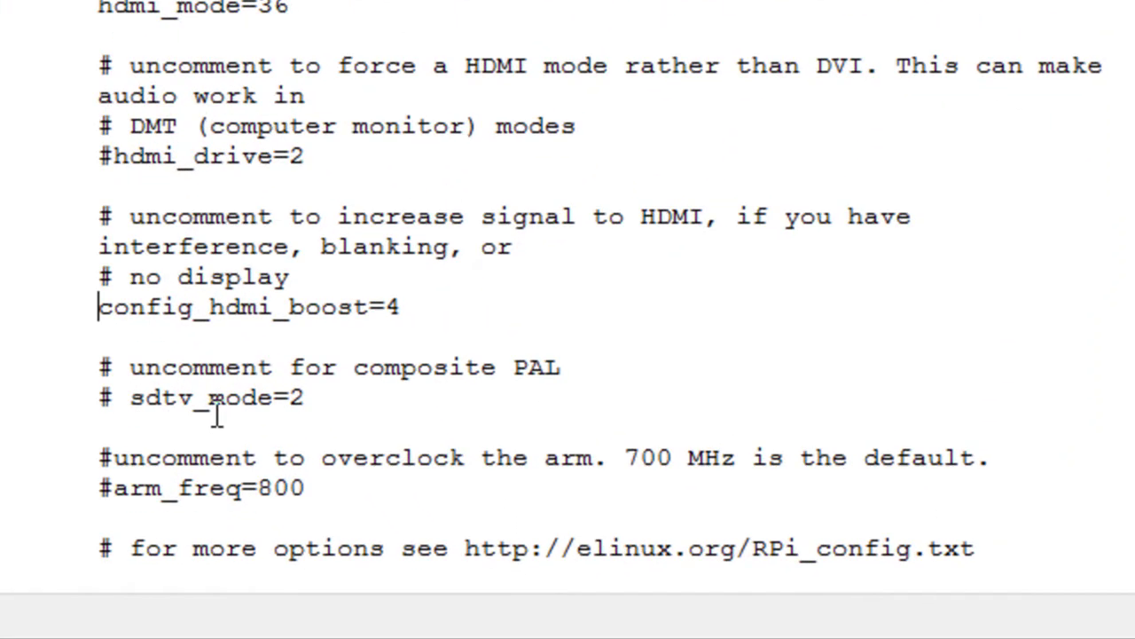
{"action": "type", "text": "#"}
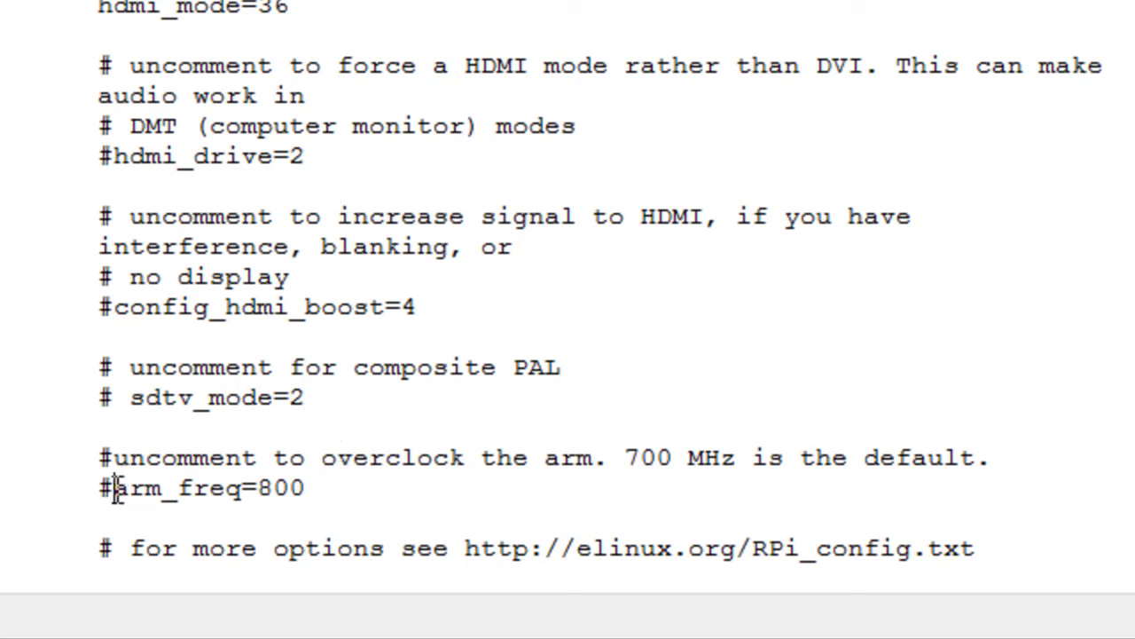
- Uncomment the arm_freq line and try the value 1000, then clear the value and comment the line out again
{"action": "key", "text": "BackSpace"}
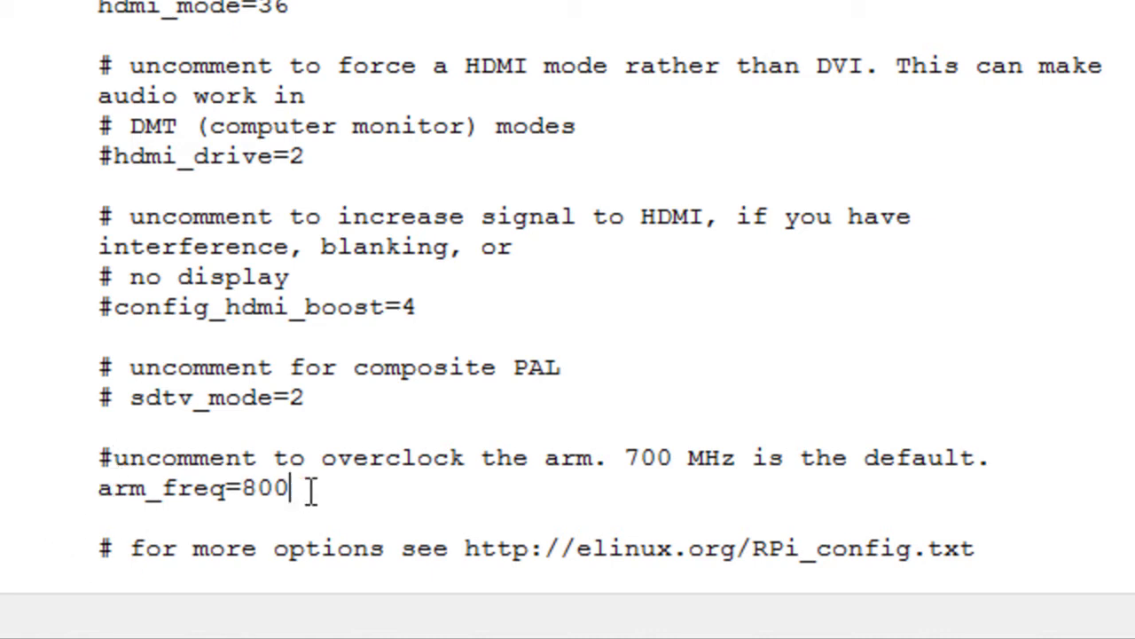
{"action": "left_click_drag", "start_coordinate": [299, 488], "coordinate": [251, 489]}
{"action": "type", "text": "1000"}
{"action": "key", "text": "BackSpace"}
{"action": "key", "text": "BackSpace"}
{"action": "key", "text": "BackSpace"}
{"action": "key", "text": "BackSpace"}
{"action": "key", "text": "Home"}
{"action": "type", "text": "#"}
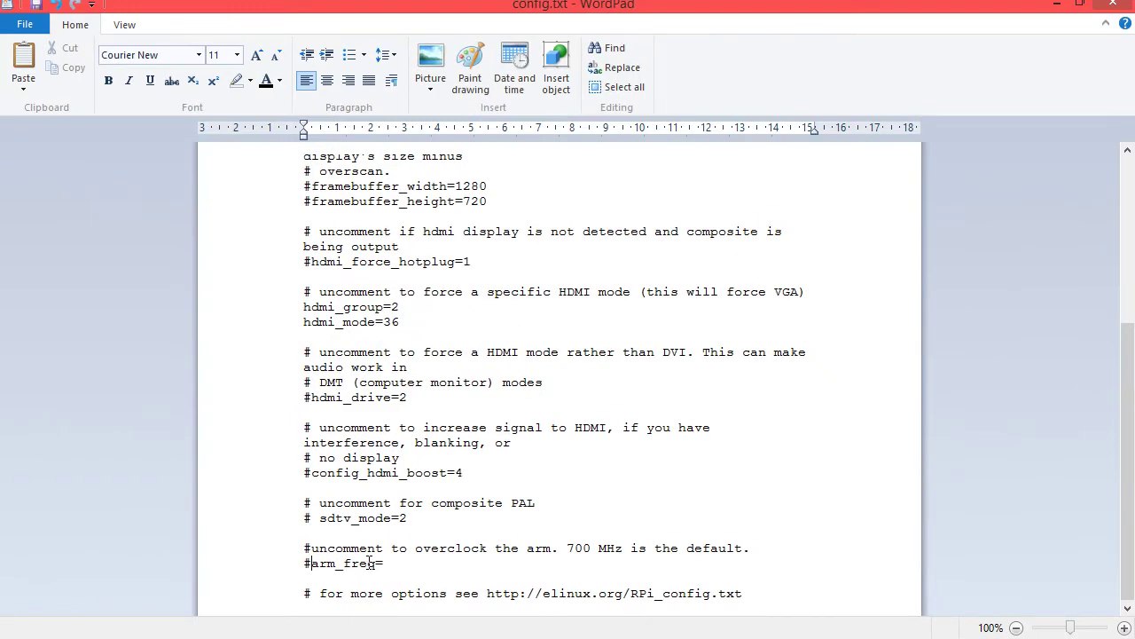
- Review the overscan, framebuffer and HDMI options in config.txt, and close WordPad without saving the changes
{"action": "scroll", "coordinate": [392, 486], "scroll_direction": "up", "scroll_amount": 5}
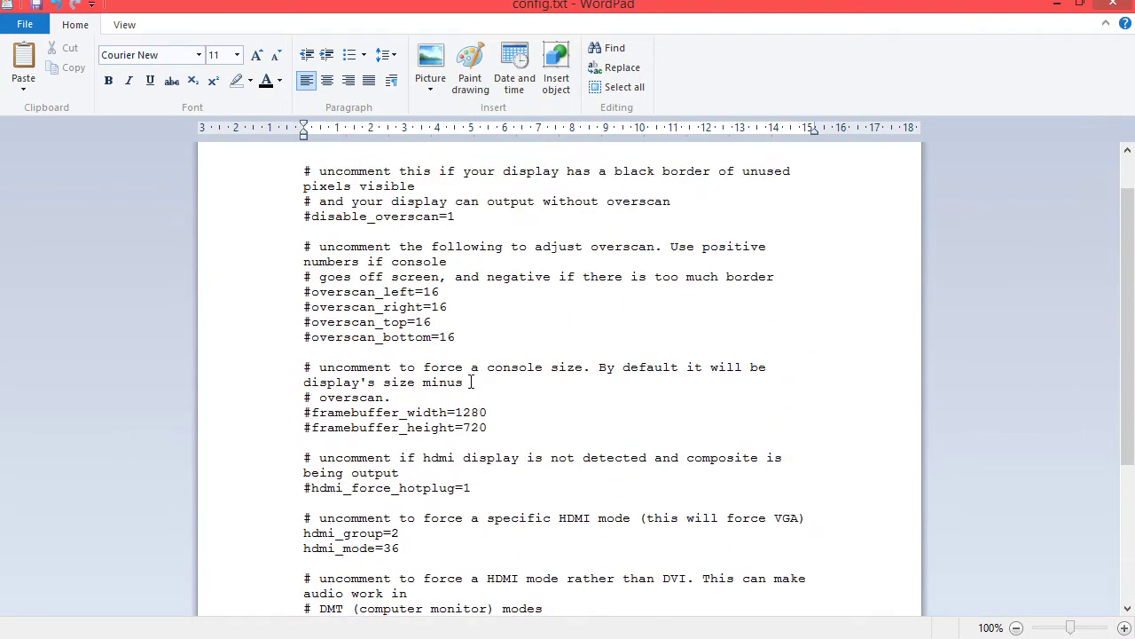
{"action": "scroll", "coordinate": [460, 413], "scroll_direction": "up", "scroll_amount": 1}
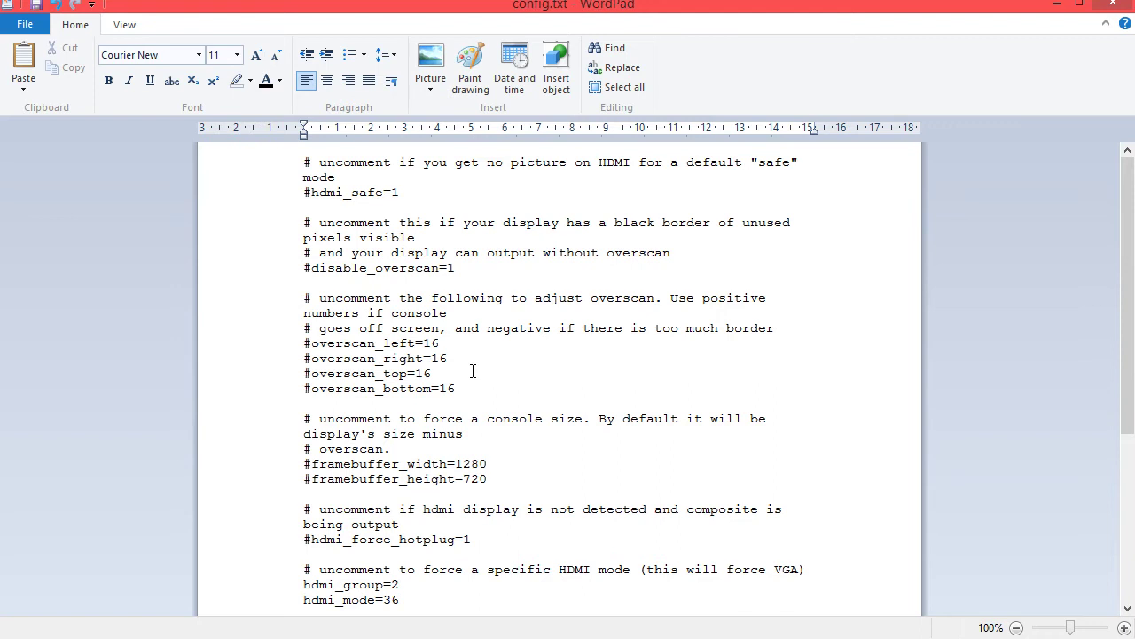
{"action": "scroll", "coordinate": [466, 426], "scroll_direction": "down", "scroll_amount": 3}
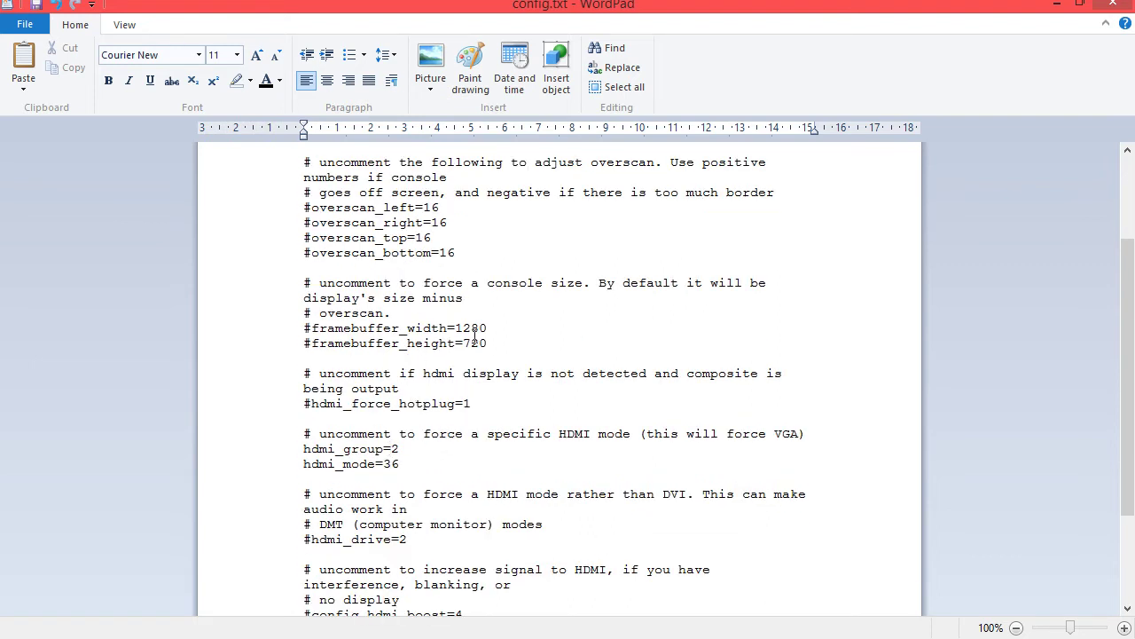
{"action": "scroll", "coordinate": [475, 336], "scroll_direction": "down", "scroll_amount": 3}
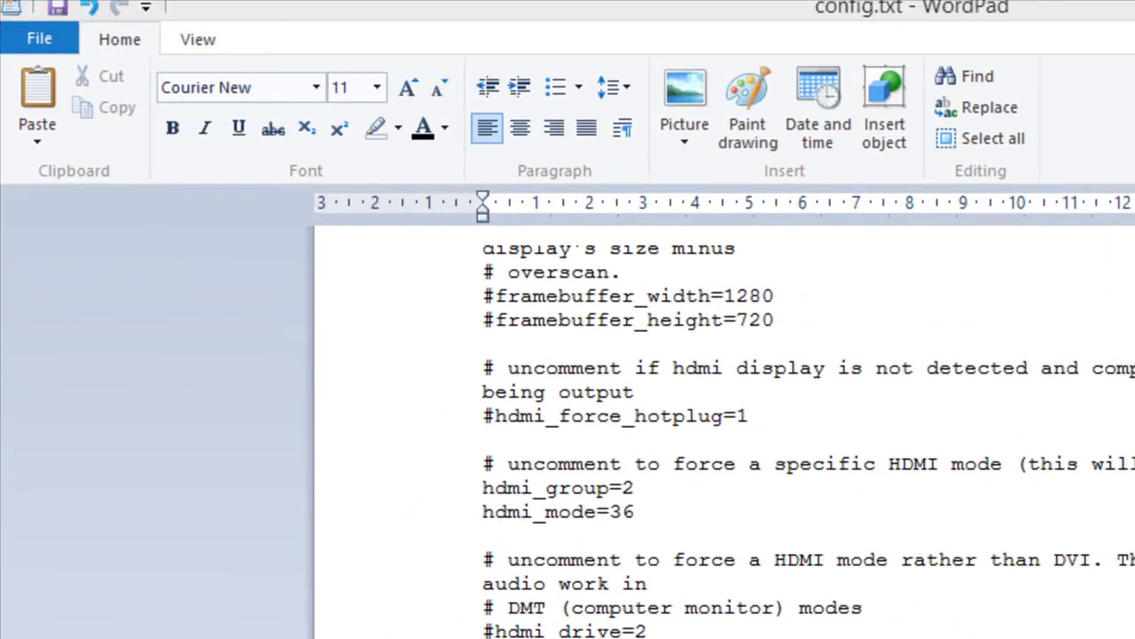
{"action": "key", "text": "alt+F4"}
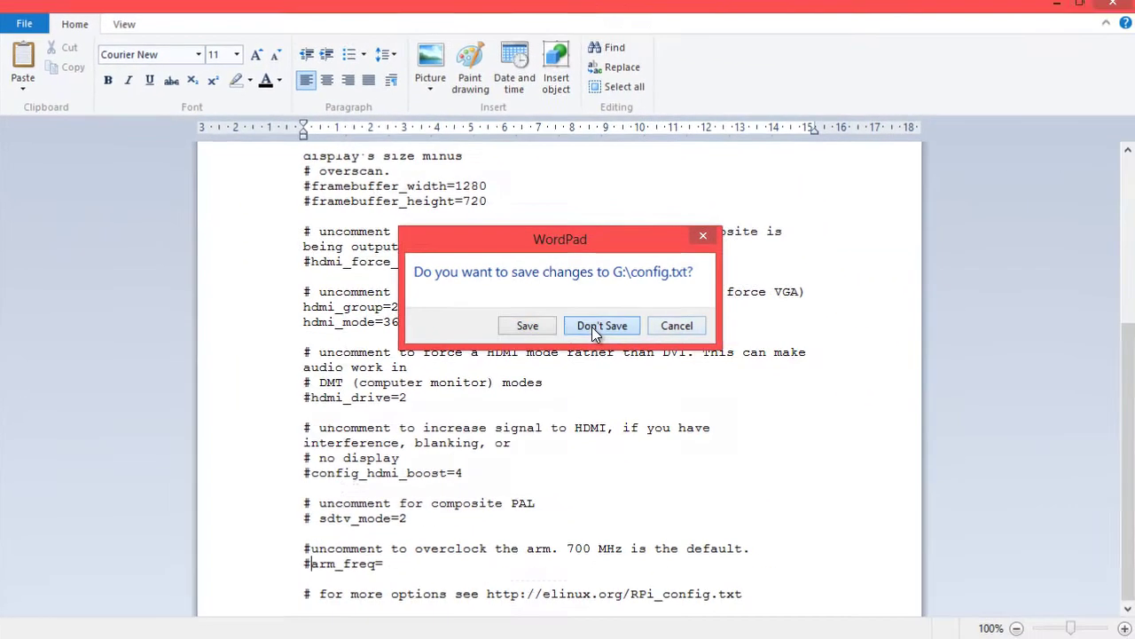
{"action": "left_click", "coordinate": [594, 326]}
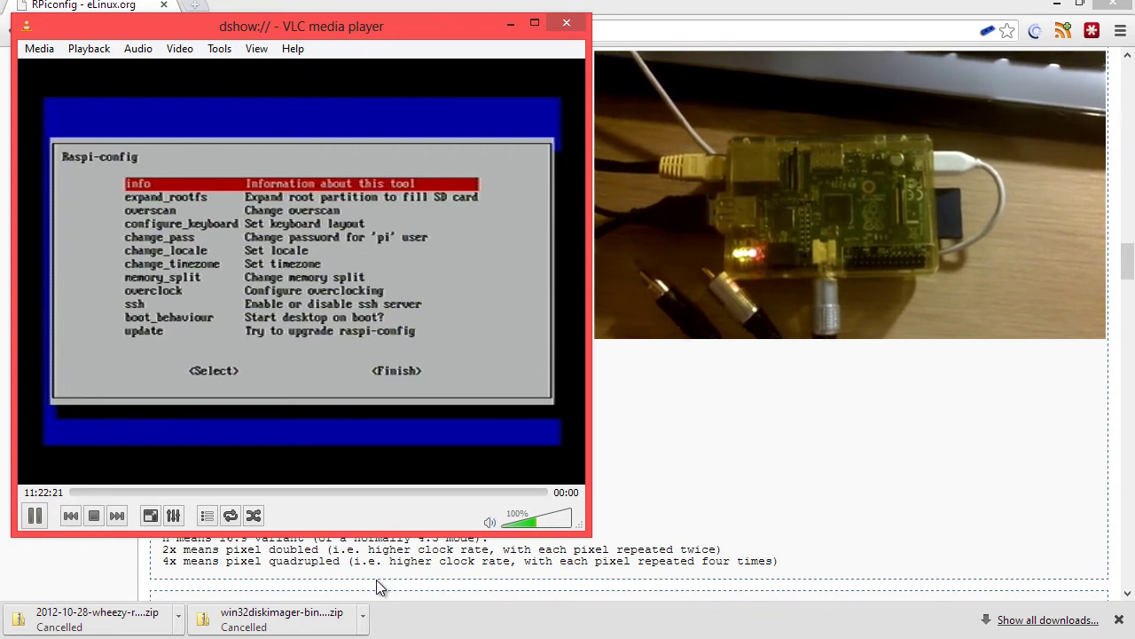
- In the Raspberry Pi's Raspi-config menu shown in VLC, go through the entries from info down to change_pass
{"action": "key", "text": "Down"}
{"action": "key", "text": "Up"}
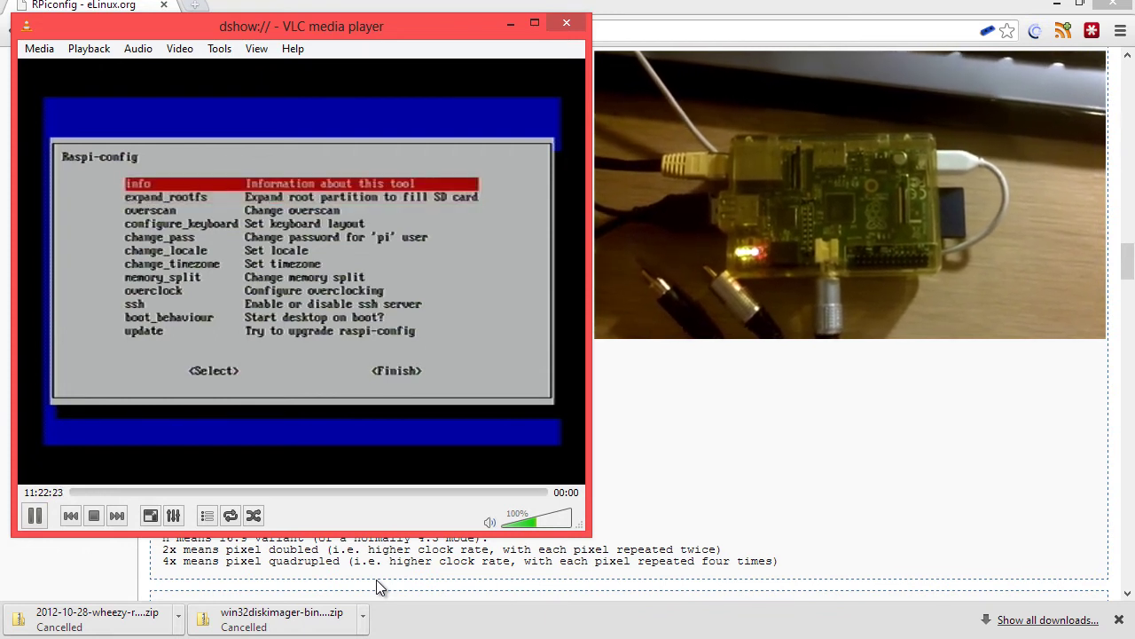
{"action": "key", "text": "Down"}
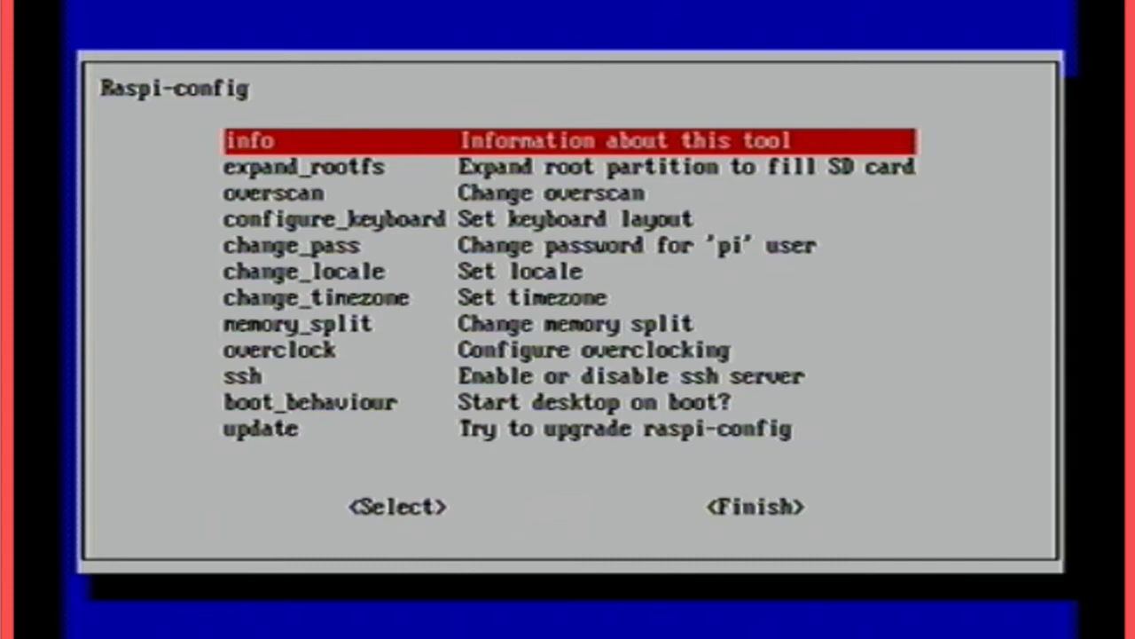
{"action": "key", "text": "Down"}
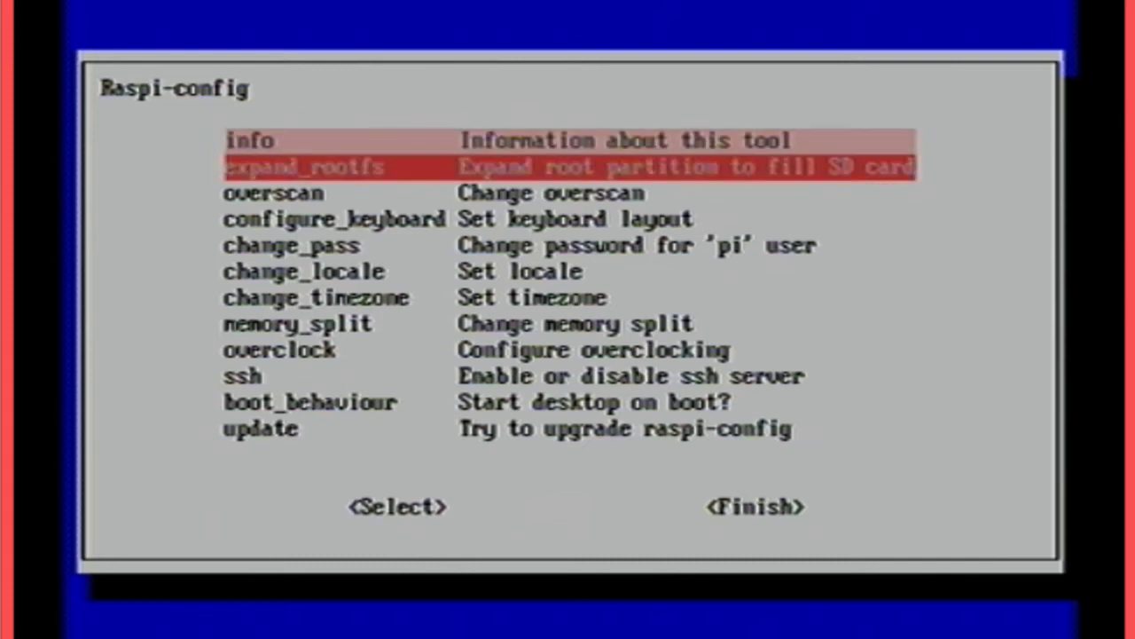
{"action": "key", "text": "Down"}
{"action": "key", "text": "Down"}
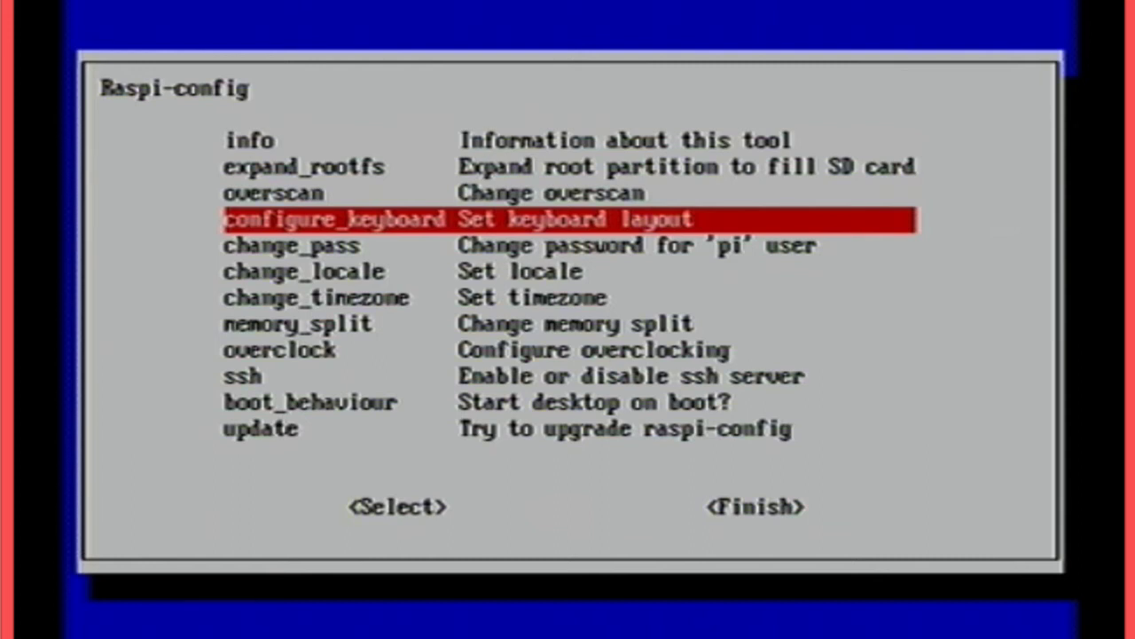
{"action": "key", "text": "Down"}
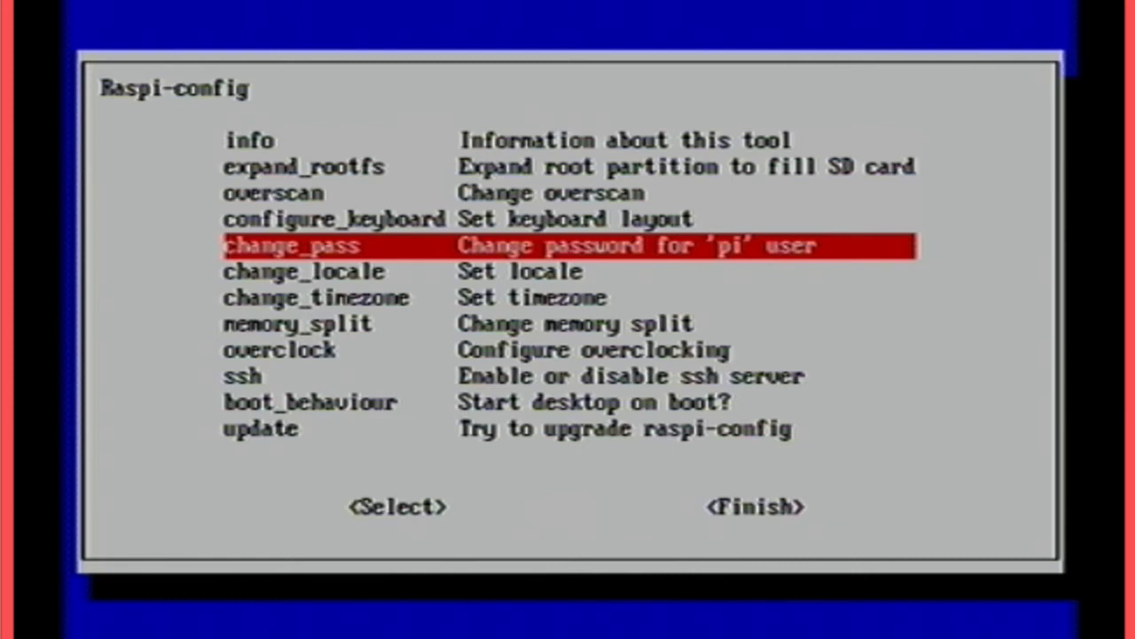
- Open the overclock option, accept its notice, examine the overclock presets, and return to the Raspi-config menu without choosing one
{"action": "key", "text": "Down"}
{"action": "key", "text": "Down"}
{"action": "key", "text": "Down"}
{"action": "key", "text": "Down"}
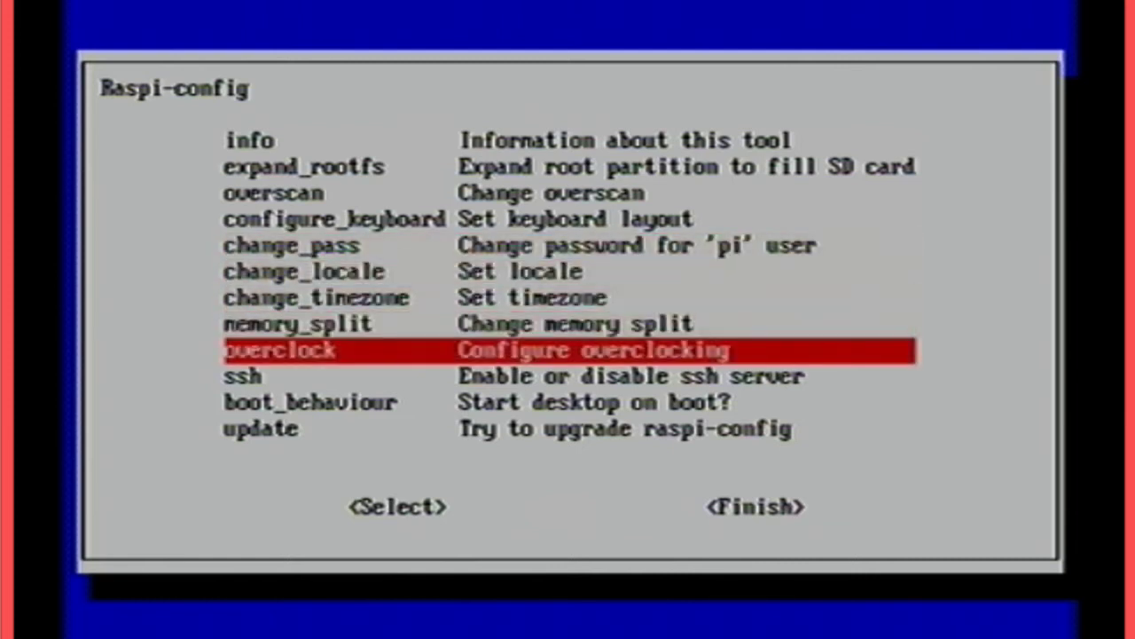
{"action": "key", "text": "Return"}
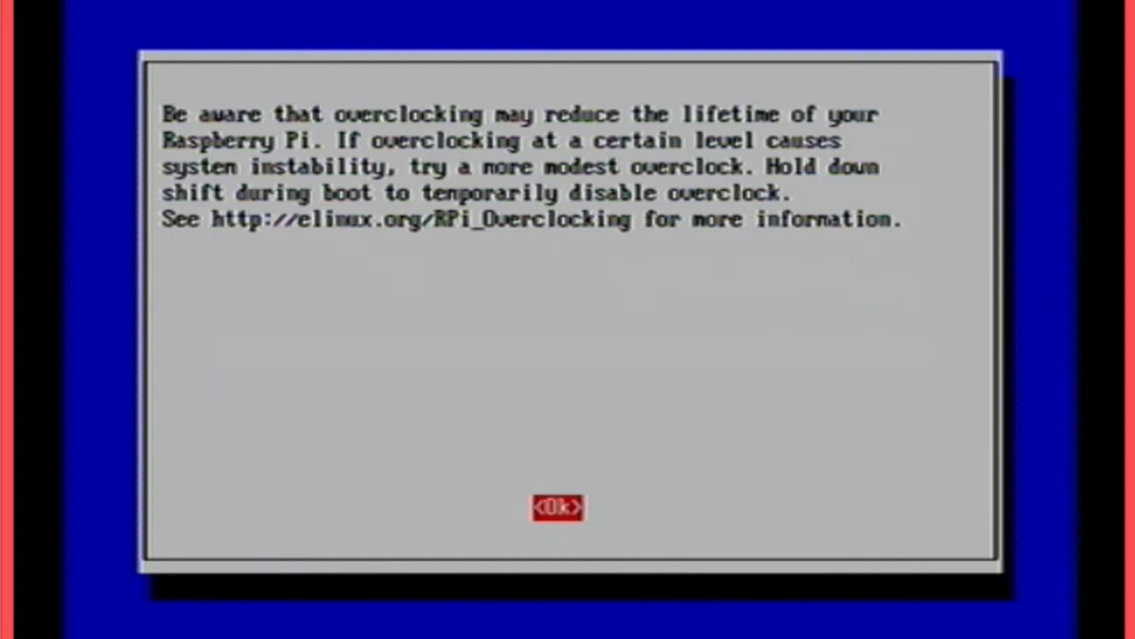
{"action": "key", "text": "Return"}
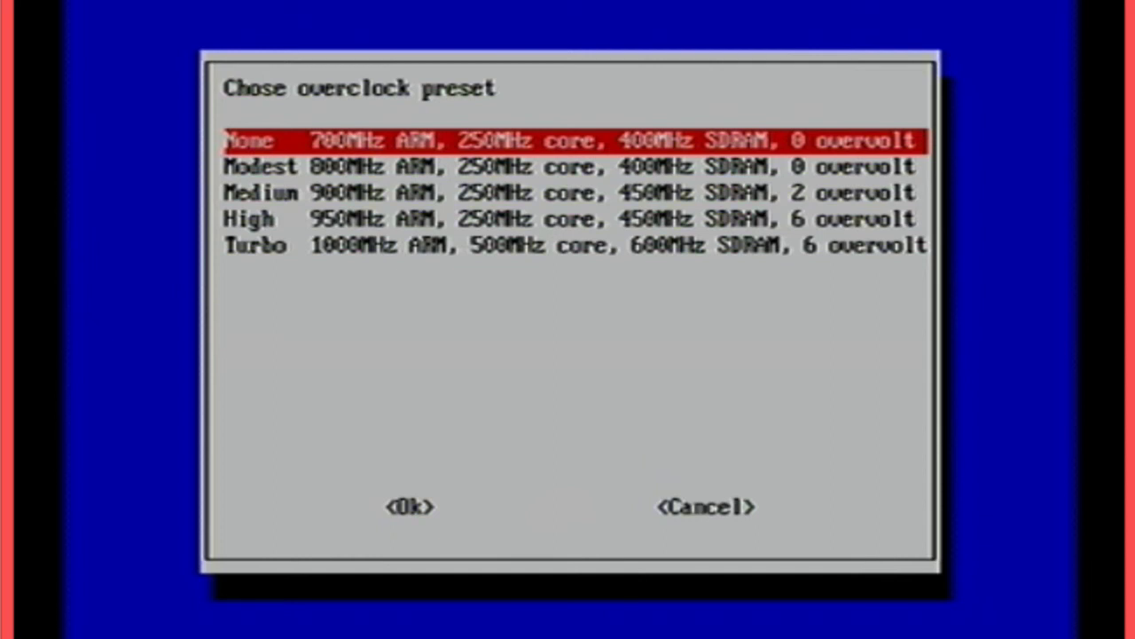
{"action": "key", "text": "Tab"}
{"action": "key", "text": "Tab"}
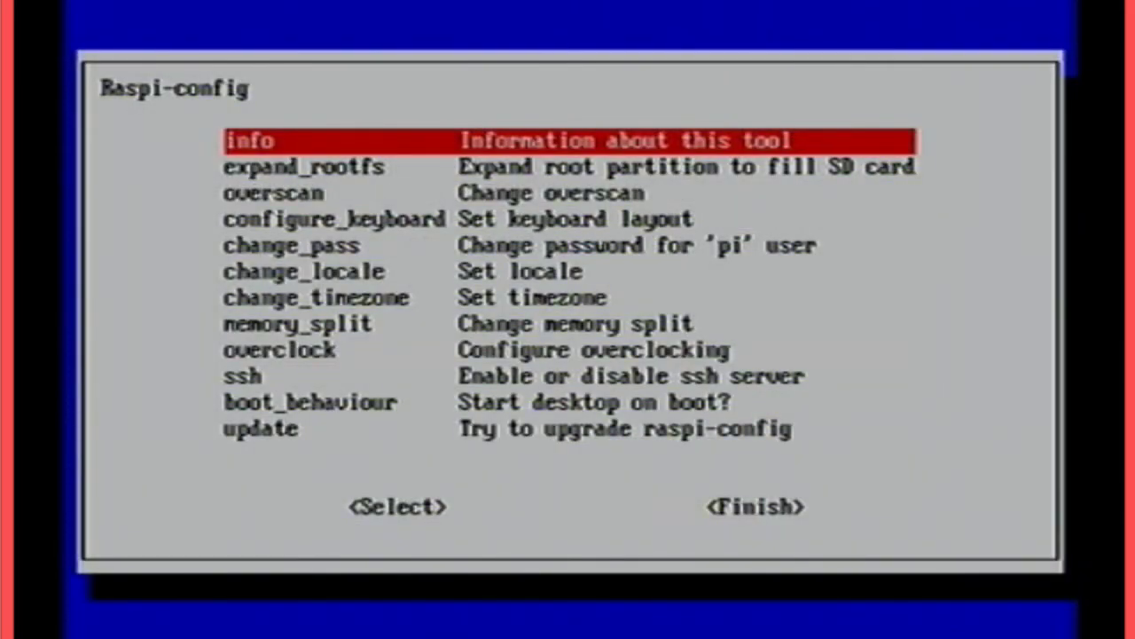
- Enable the SSH server through the ssh option and return to the Raspi-config menu
{"action": "key", "text": "Down"}
{"action": "key", "text": "Down"}
{"action": "key", "text": "Down"}
{"action": "key", "text": "Down"}
{"action": "key", "text": "Down"}
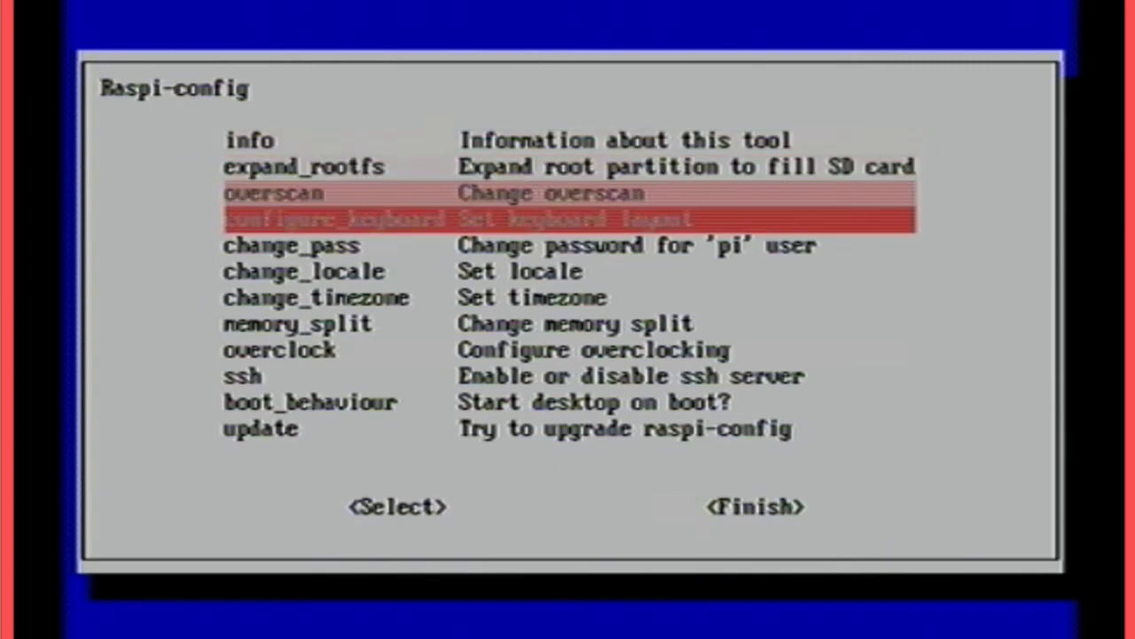
{"action": "key", "text": "Down"}
{"action": "key", "text": "Down"}
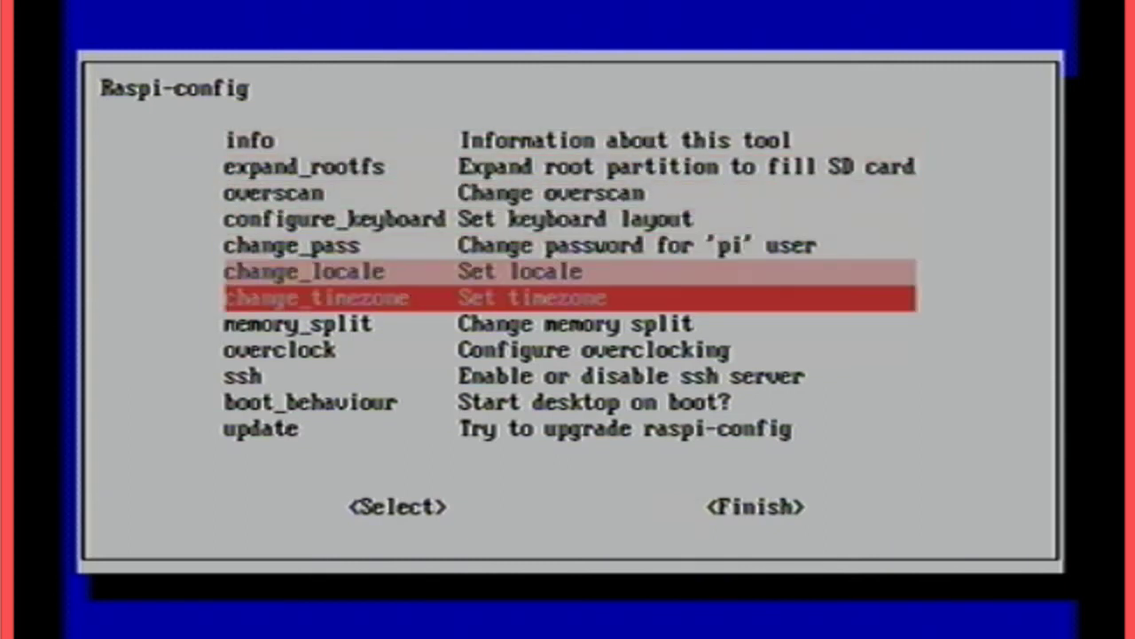
{"action": "key", "text": "Down"}
{"action": "key", "text": "Down"}
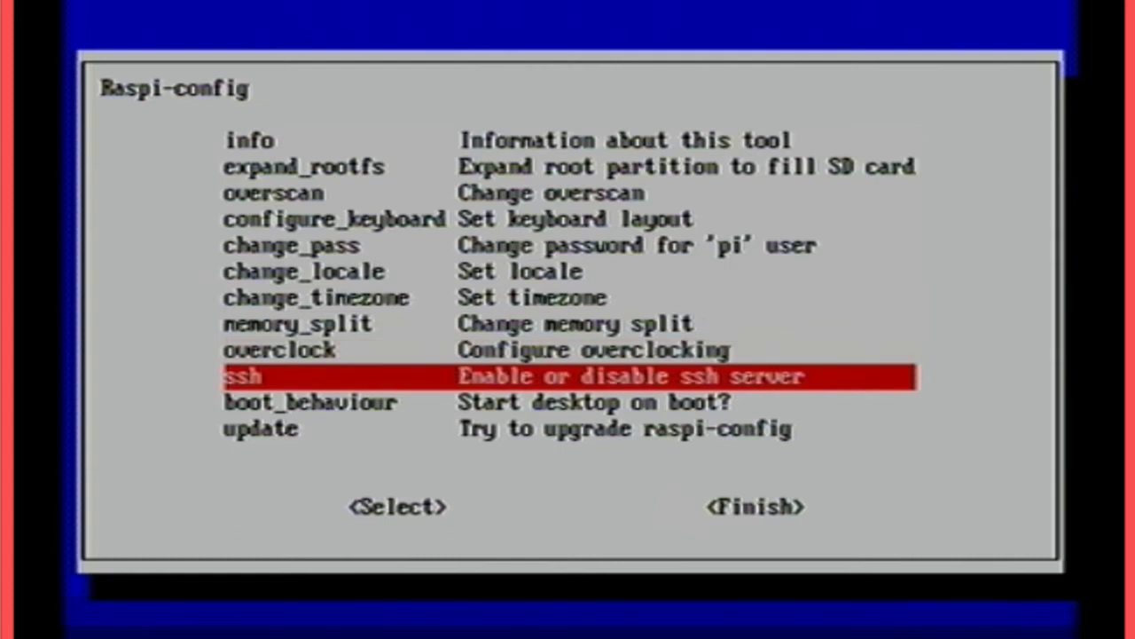
{"action": "key", "text": "Return"}
{"action": "key", "text": "Return"}
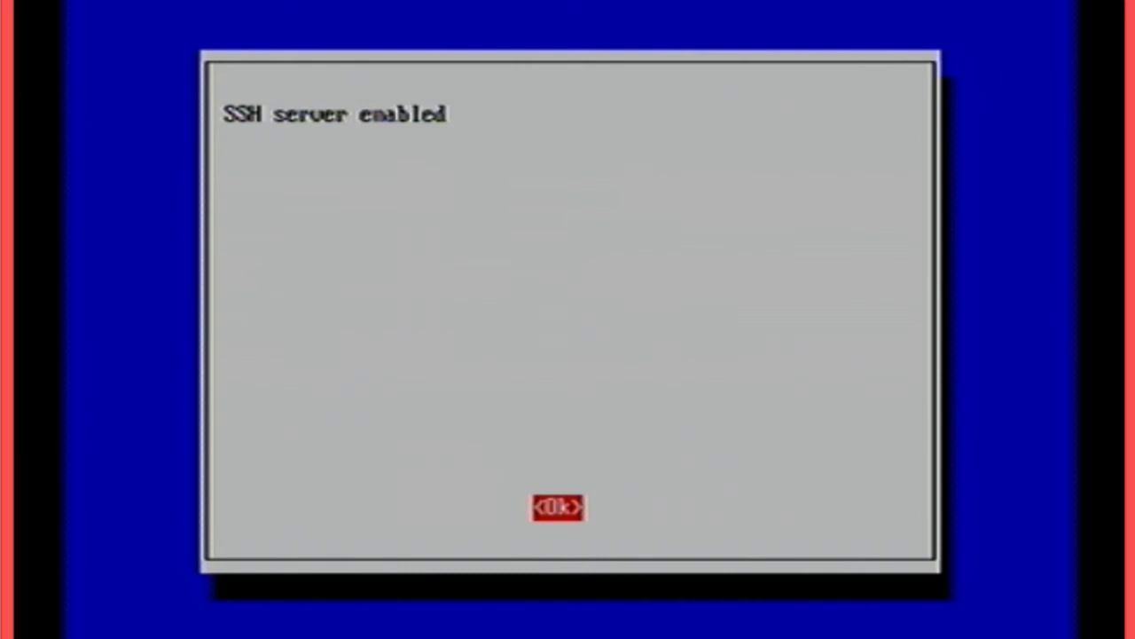
{"action": "key", "text": "Return"}
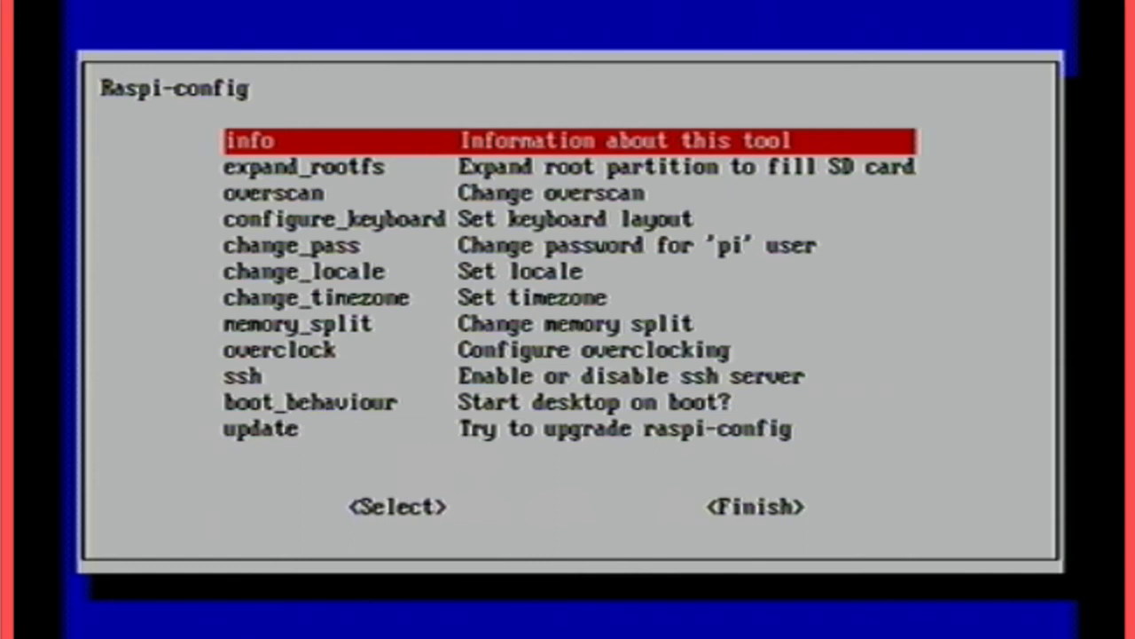
- Open the boot_behaviour option and answer No to booting straight to the desktop
{"action": "key", "text": "Down"}
{"action": "key", "text": "Down"}
{"action": "key", "text": "Down"}
{"action": "key", "text": "Down"}
{"action": "key", "text": "Down"}
{"action": "key", "text": "Down"}
{"action": "key", "text": "Down"}
{"action": "key", "text": "Down"}
{"action": "key", "text": "Down"}
{"action": "key", "text": "Down"}
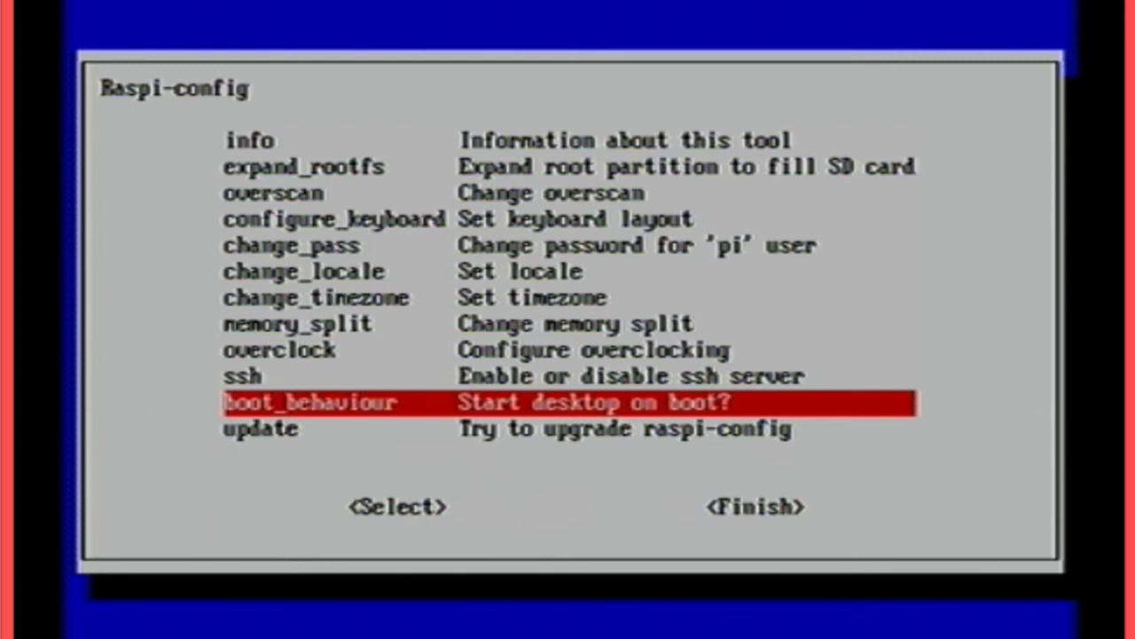
{"action": "key", "text": "Return"}
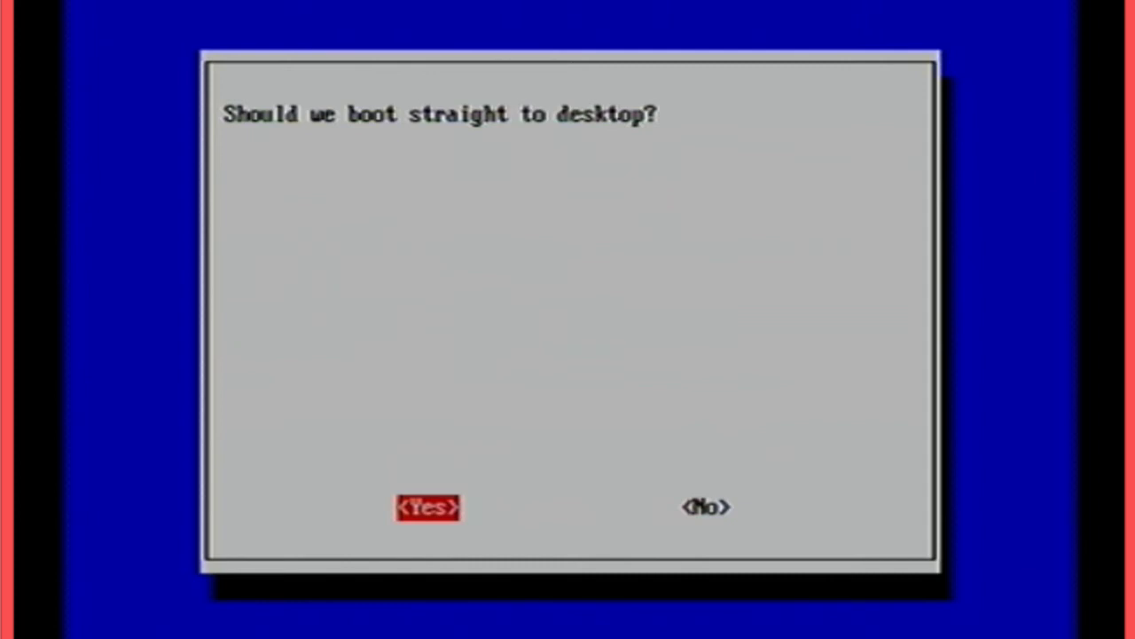
{"action": "key", "text": "Right"}
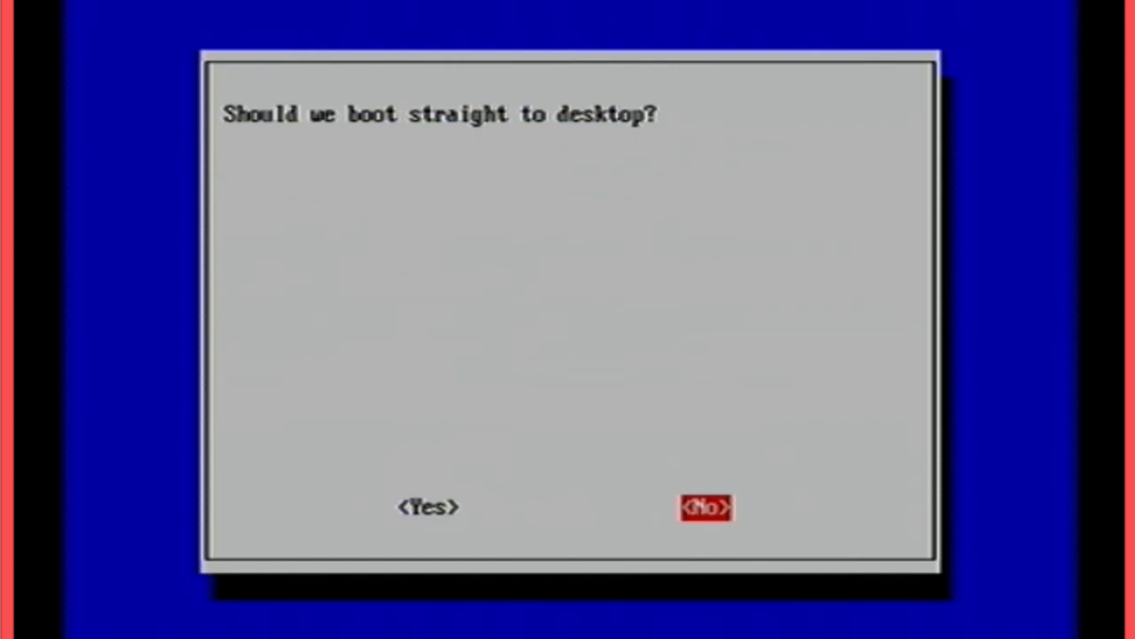
{"action": "key", "text": "Return"}
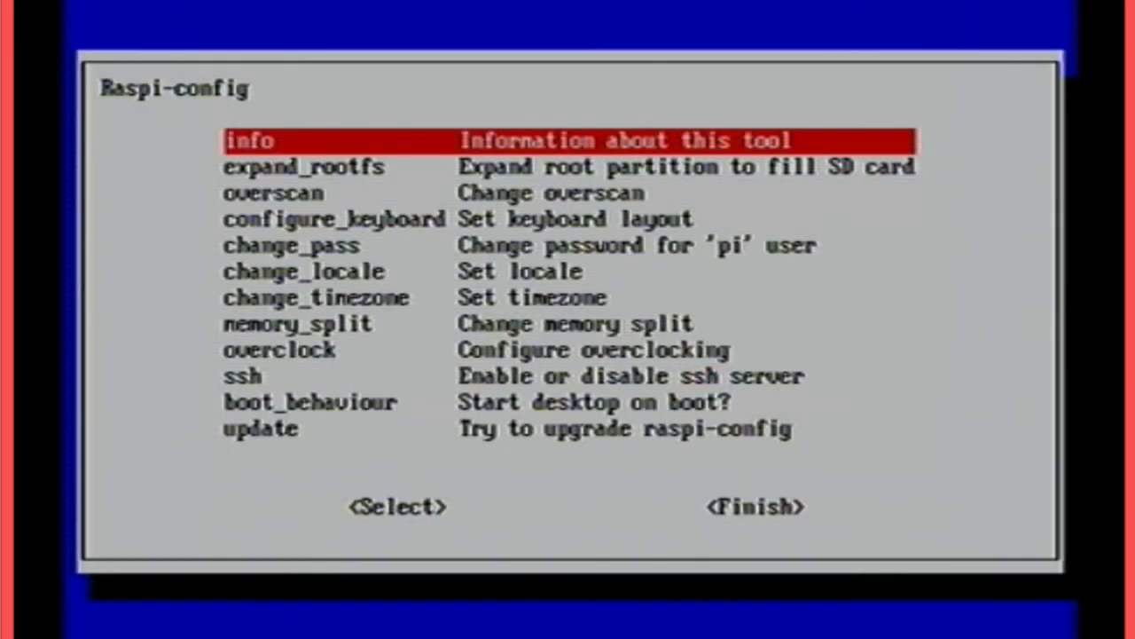
- Go down to the update entry without running it, finish Raspi-config, and agree to reboot the Raspberry Pi immediately
{"action": "key", "text": "Down"}
{"action": "key", "text": "Down"}
{"action": "key", "text": "Down"}
{"action": "key", "text": "Down"}
{"action": "key", "text": "Down"}
{"action": "key", "text": "Down"}
{"action": "key", "text": "Down"}
{"action": "key", "text": "Down"}
{"action": "key", "text": "Down"}
{"action": "key", "text": "Down"}
{"action": "key", "text": "Down"}
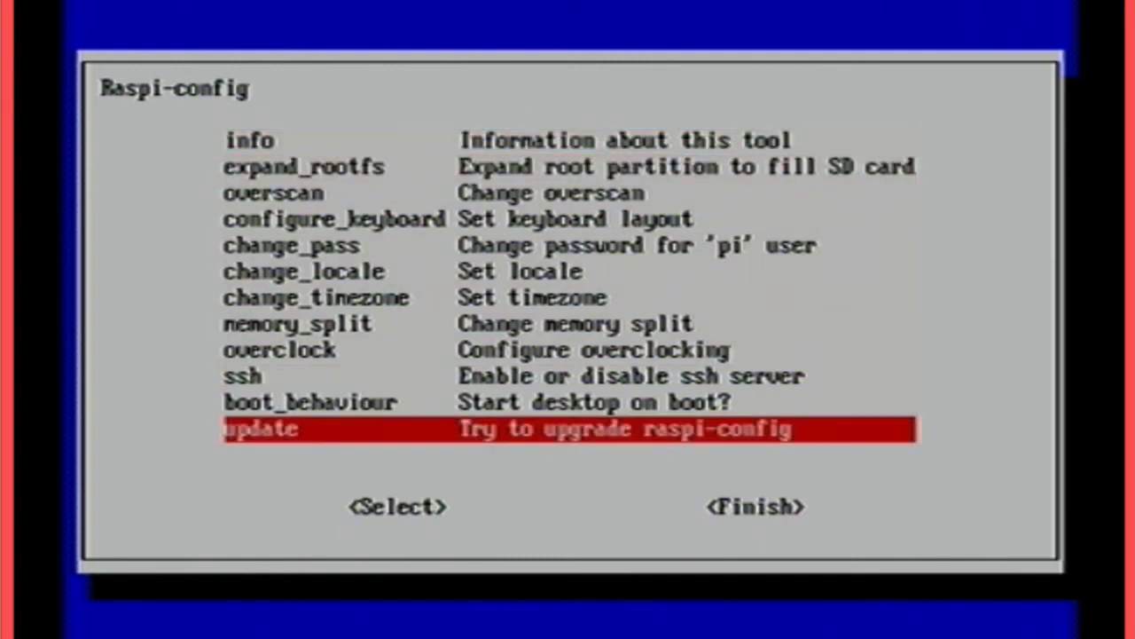
{"action": "key", "text": "Tab"}
{"action": "key", "text": "Tab"}
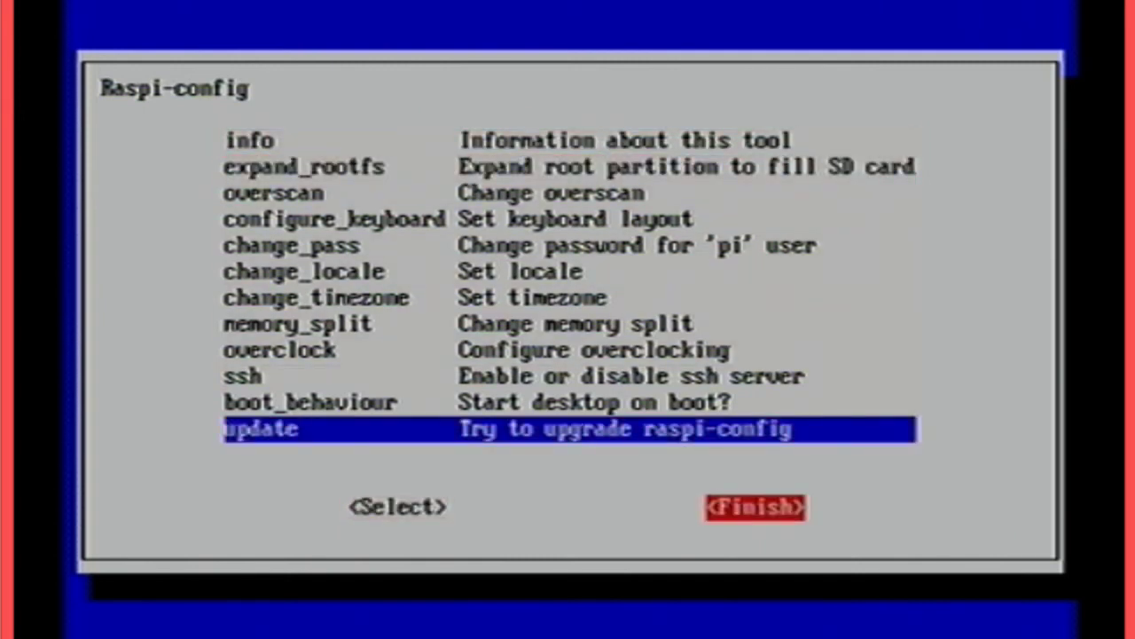
{"action": "key", "text": "Return"}
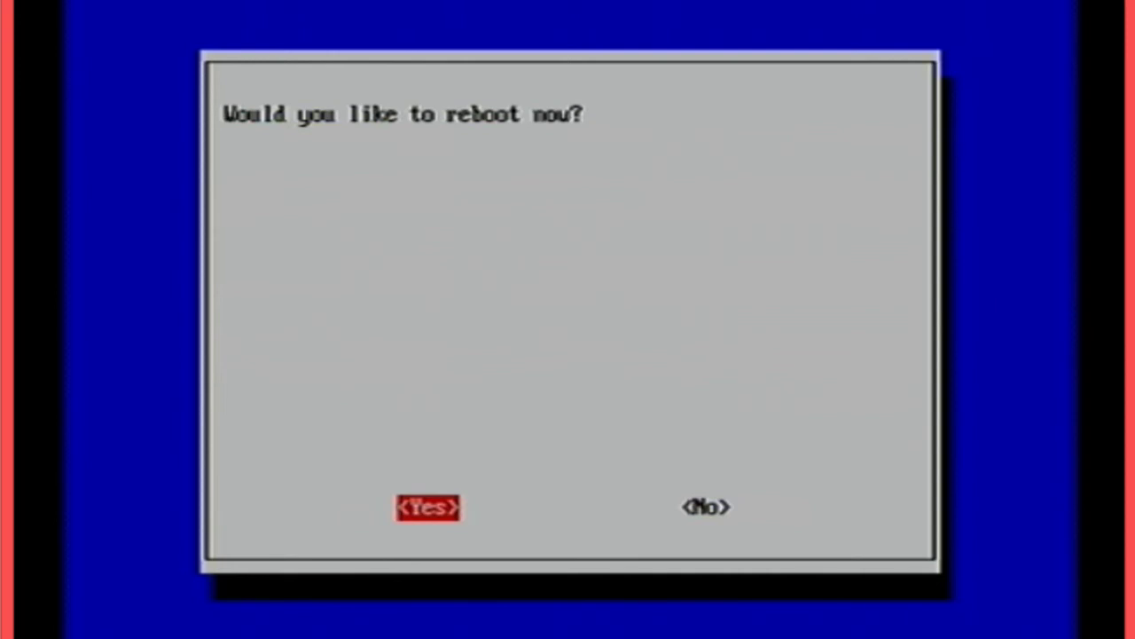
{"action": "key", "text": "Return"}
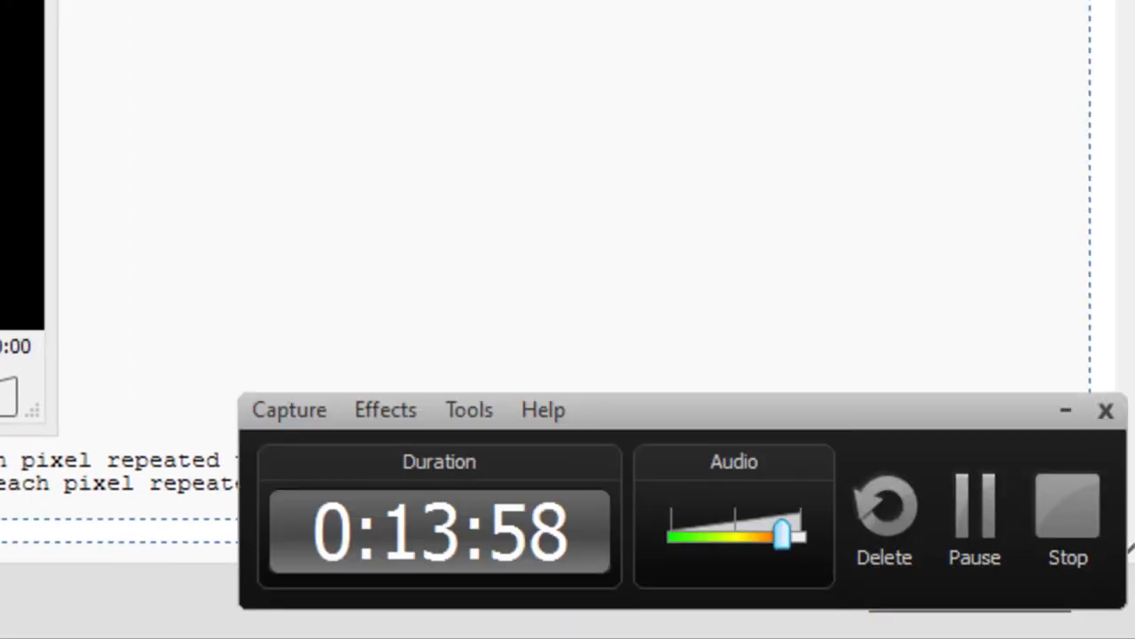
{"action": "left_click_drag", "start_coordinate": [645, 411], "coordinate": [529, 317]}
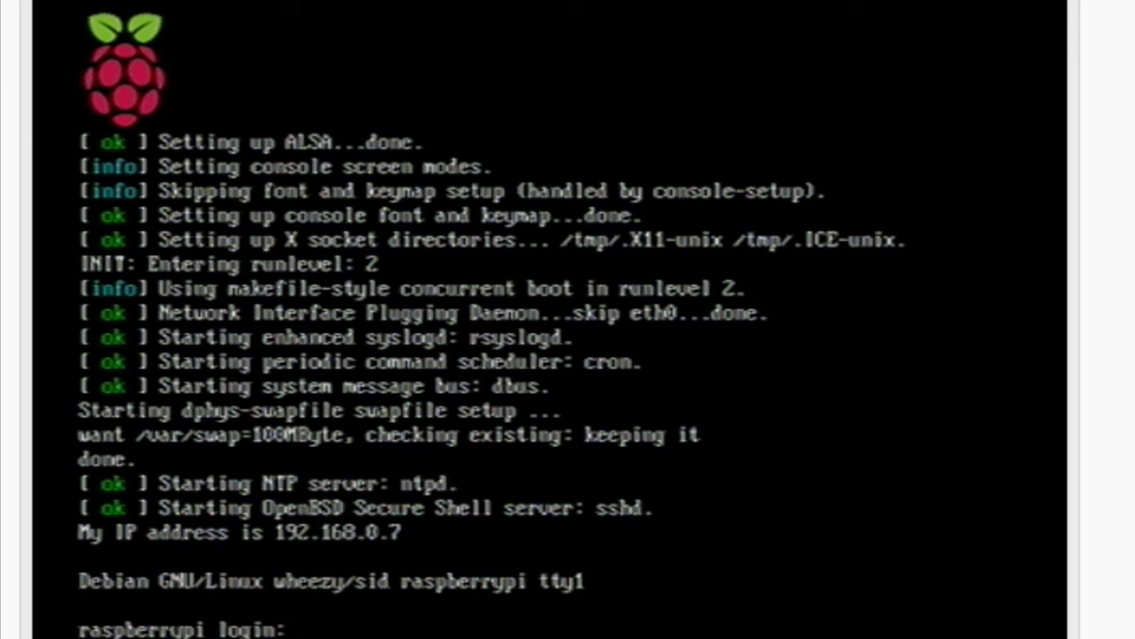
- Log in to the rebooted Raspberry Pi as pi with the account password
{"action": "type", "text": "pi"}
{"action": "key", "text": "Return"}
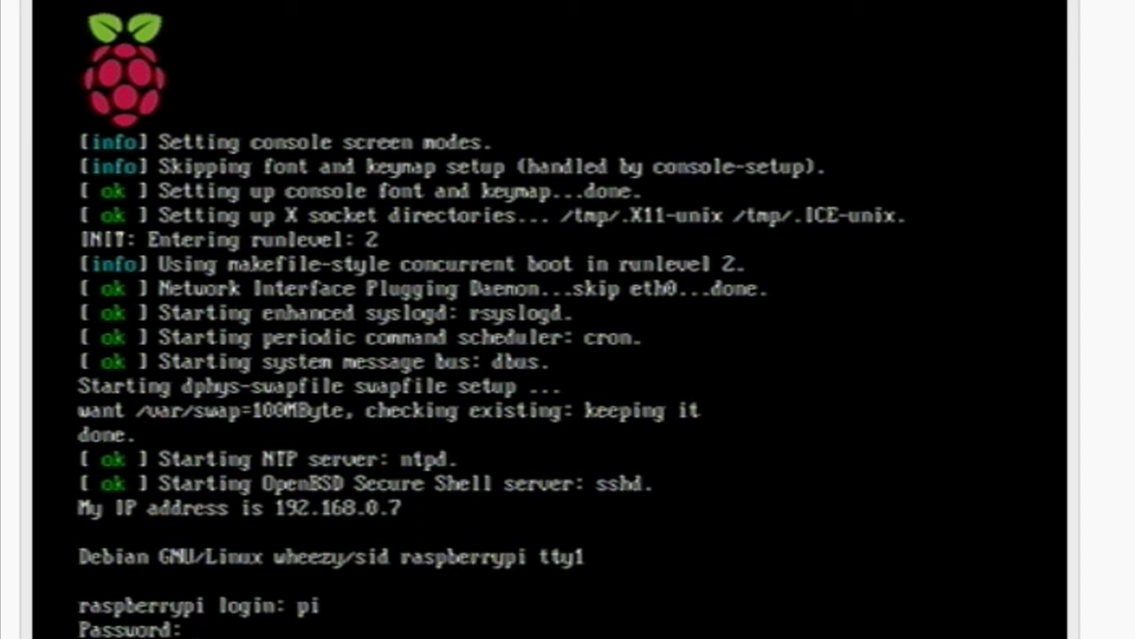
{"action": "key", "text": "Return"}
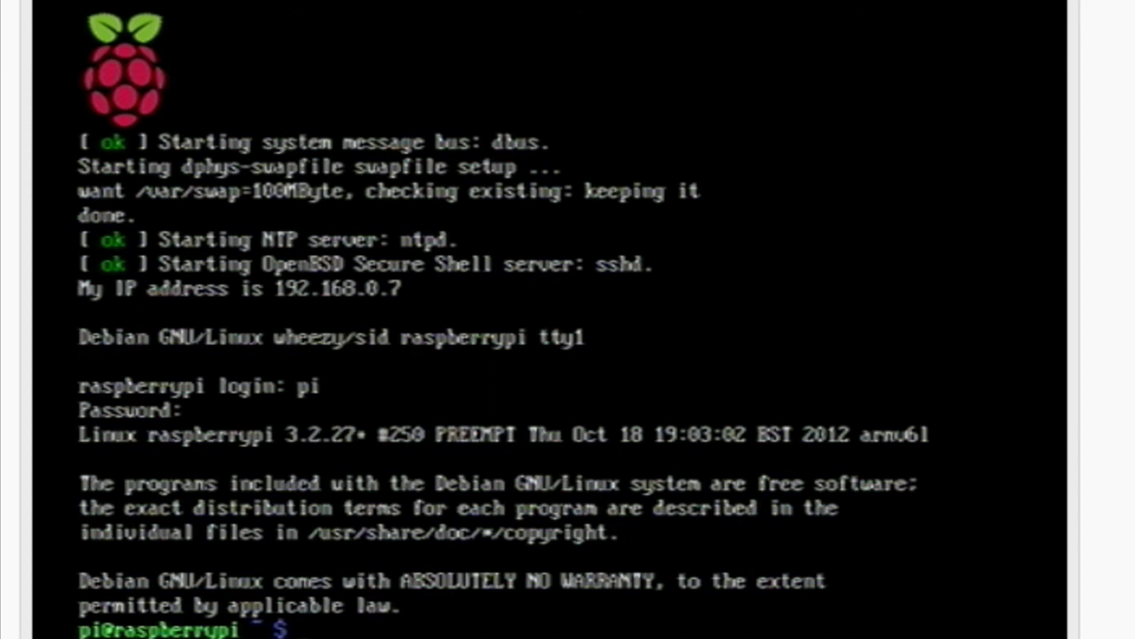
- List the pi user's home directory with ls, move up one level with cd .., and list /home
{"action": "type", "text": "ls"}
{"action": "key", "text": "Return"}
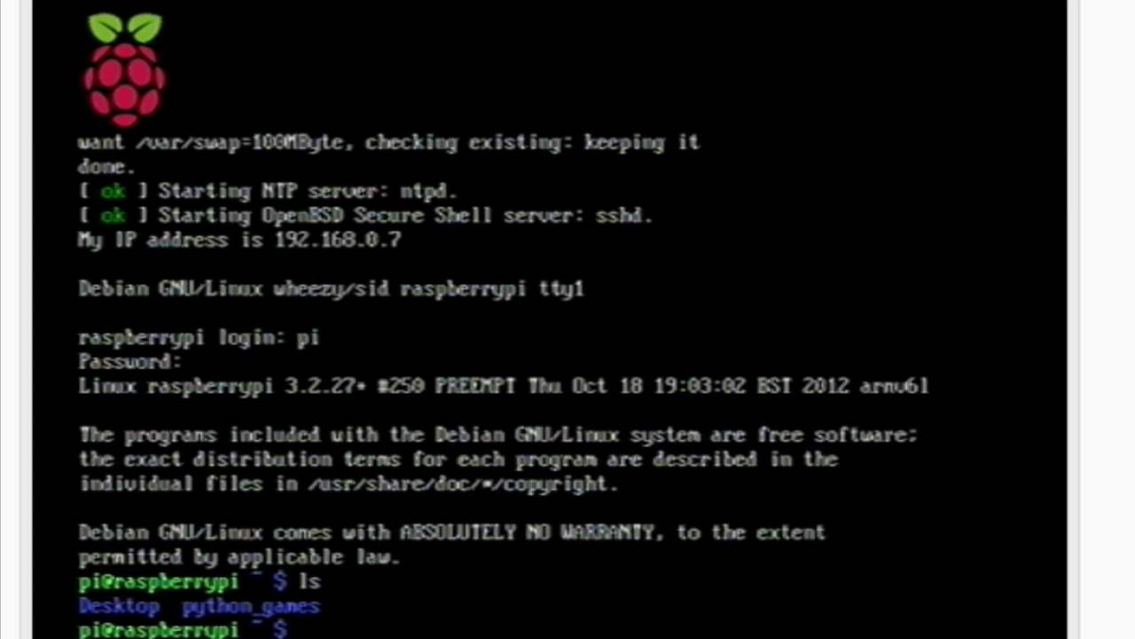
{"action": "type", "text": "cd .."}
{"action": "key", "text": "Return"}
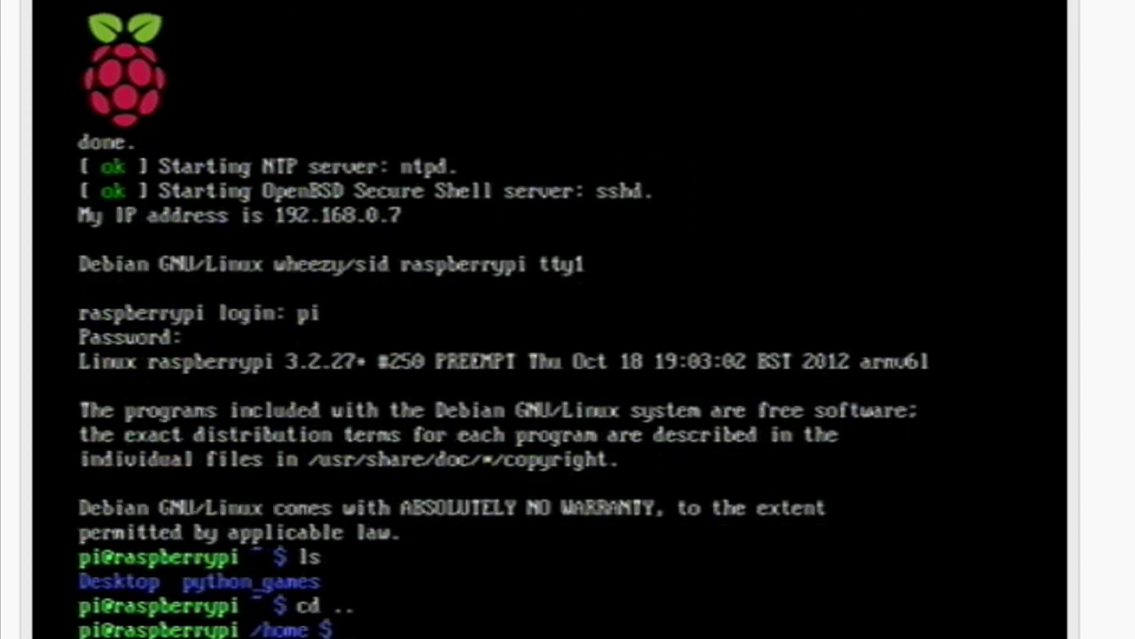
{"action": "type", "text": "ls"}
{"action": "key", "text": "Return"}
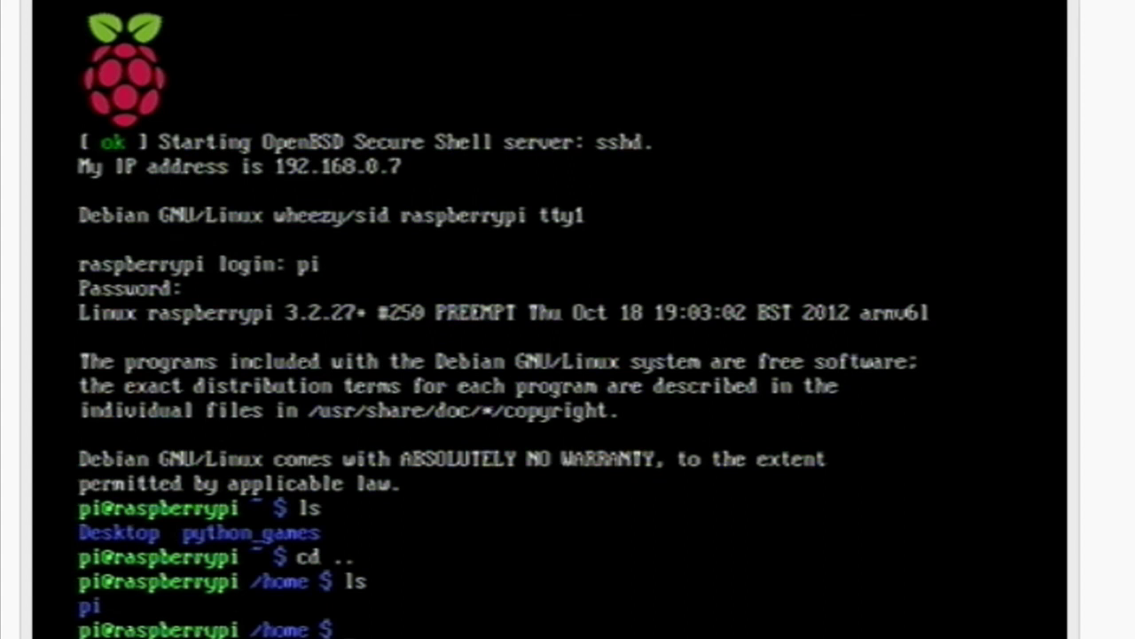
- Move up from /home to the root directory with cd .. and list its contents with ls
{"action": "type", "text": "cd .."}
{"action": "key", "text": "Return"}
{"action": "type", "text": "ls"}
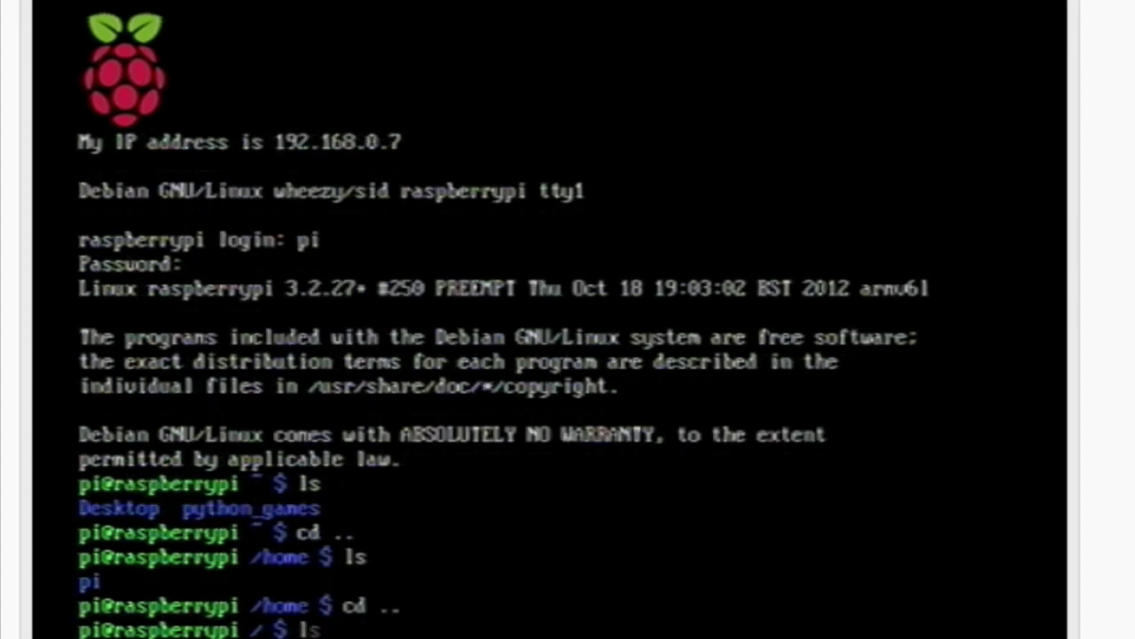
{"action": "key", "text": "Return"}
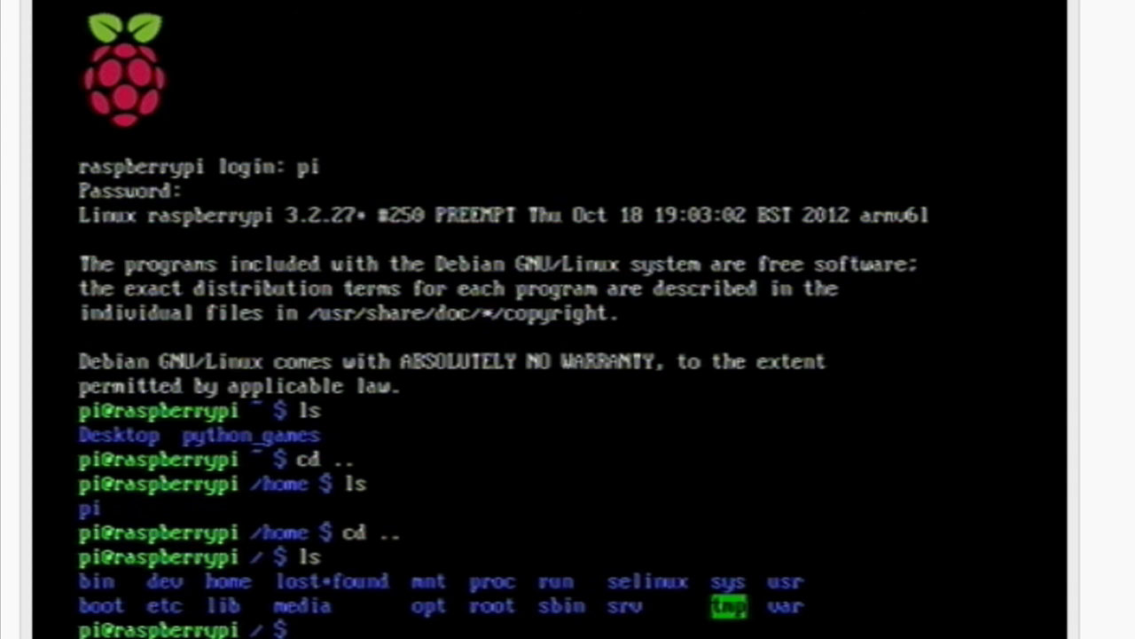
- Enter start at the root directory's shell prompt
{"action": "type", "text": "start"}
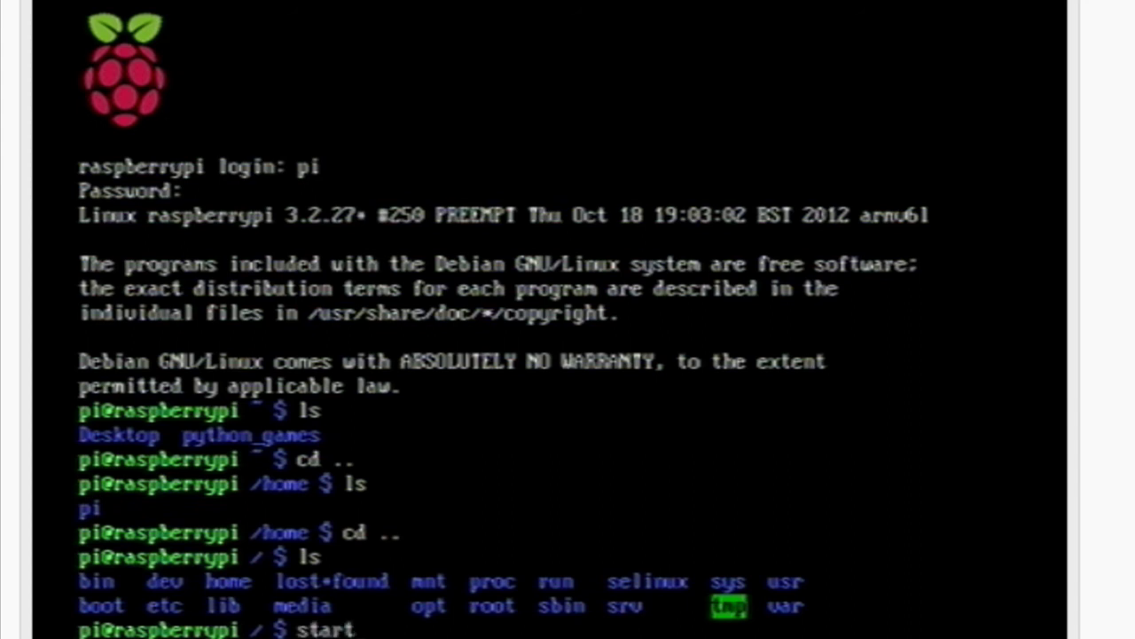